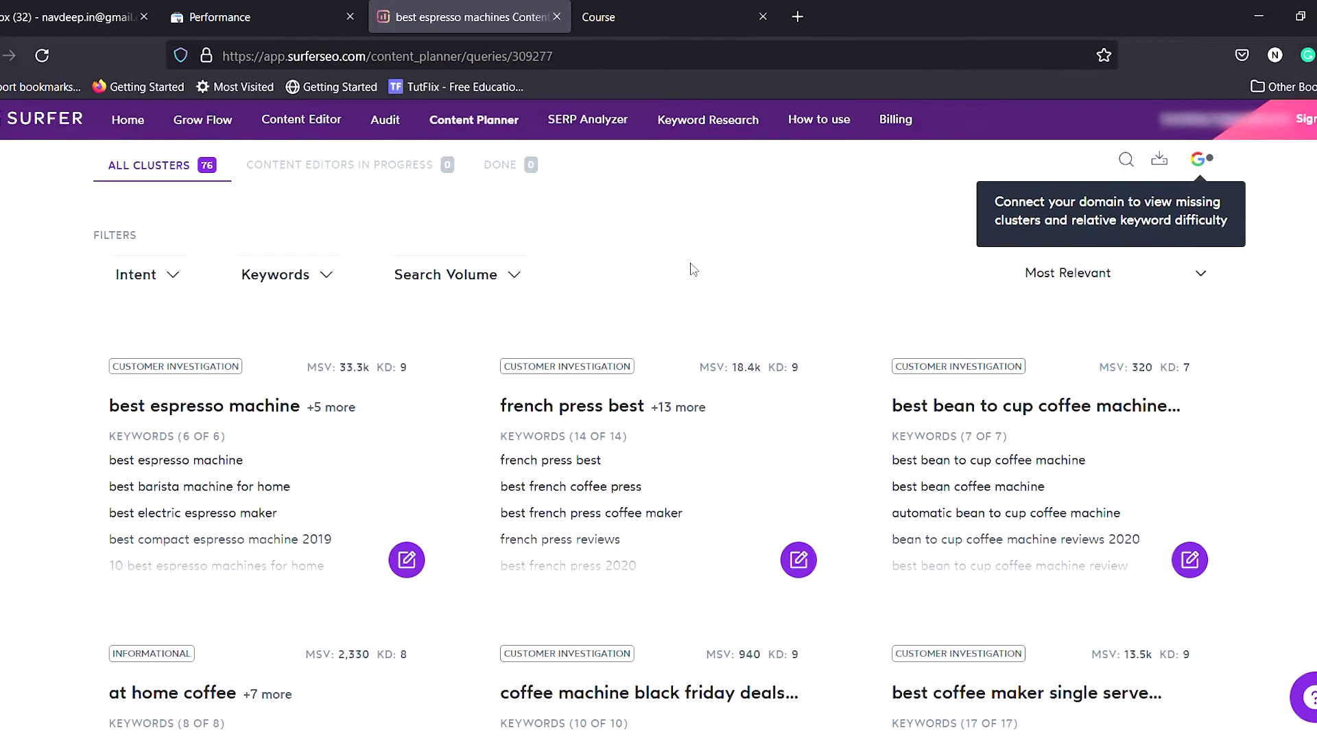
# - Start a Content Editor for the 'best espresso machine' cluster from the Content Planner
pyautogui.scroll(-10, 693, 272)
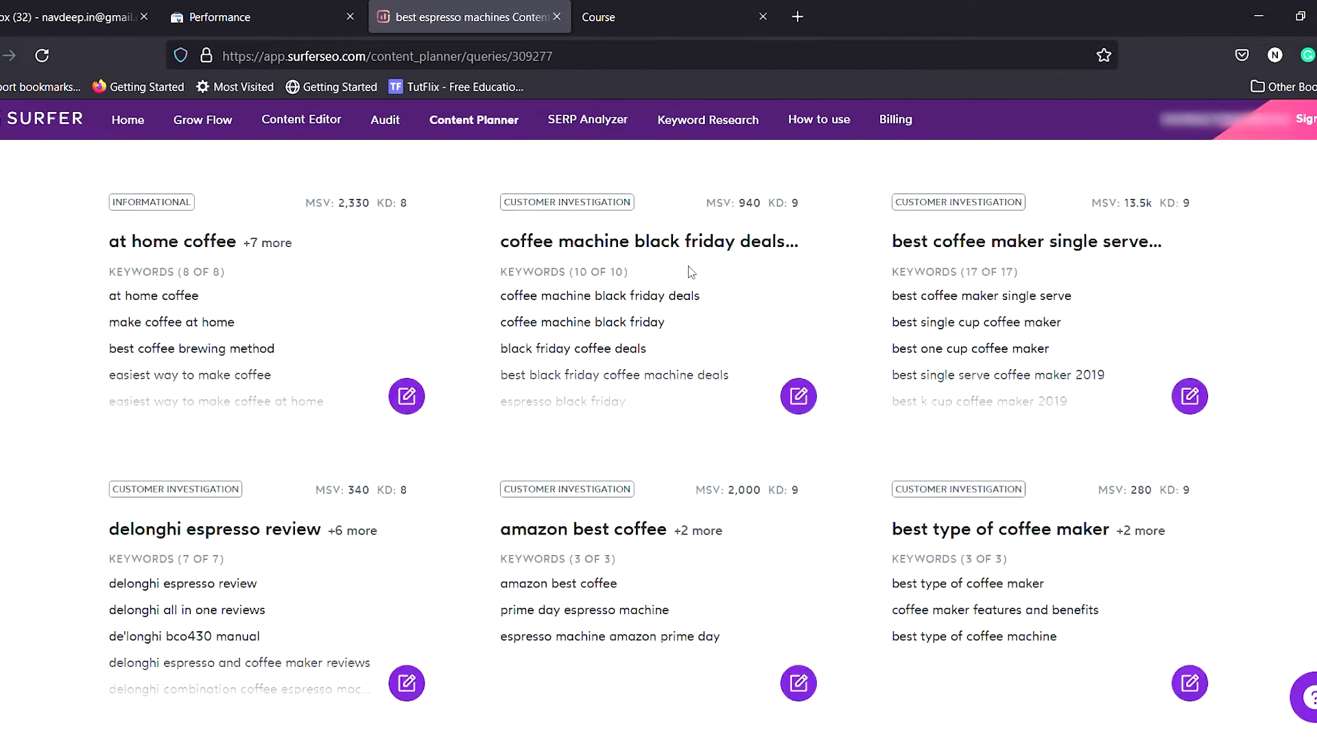
pyautogui.scroll(-8, 695, 273)
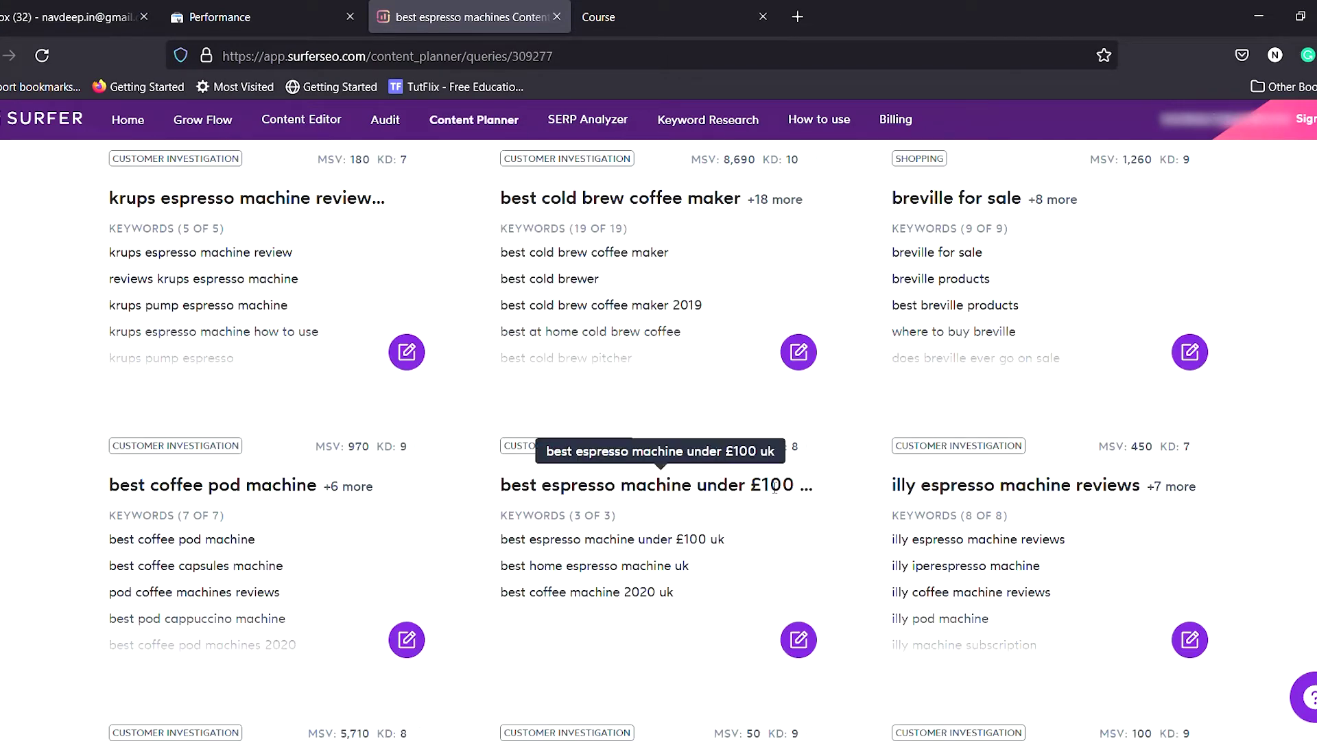
pyautogui.scroll(-20, 317, 489)
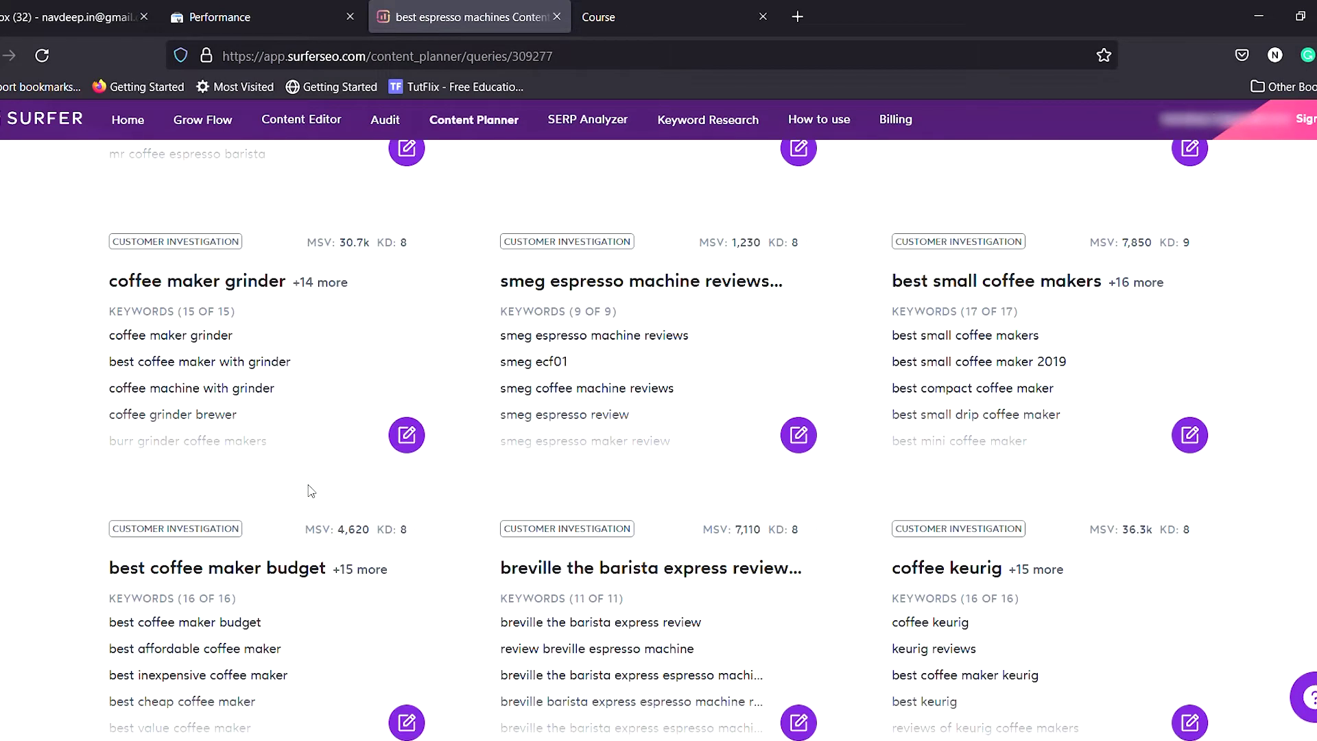
pyautogui.scroll(-4, 314, 491)
pyautogui.scroll(20, 279, 447)
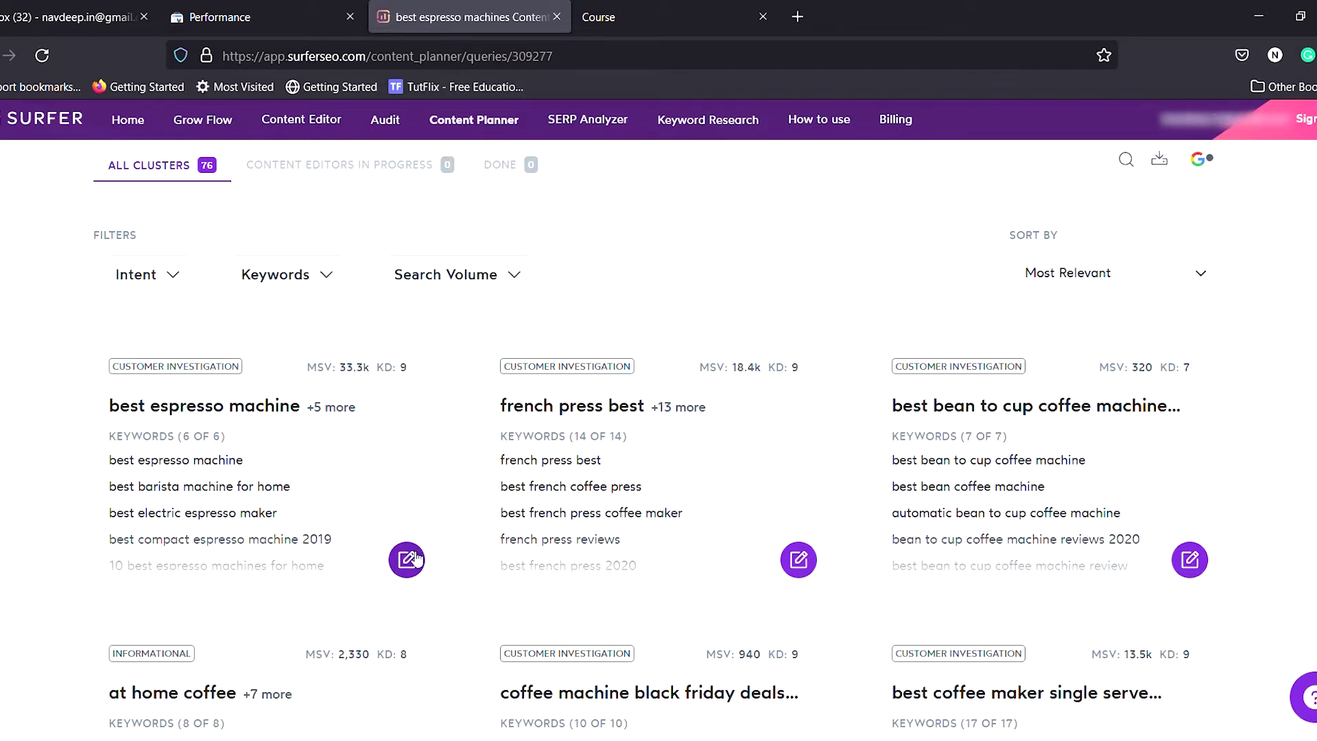
pyautogui.click(414, 564)
pyautogui.click(944, 629)
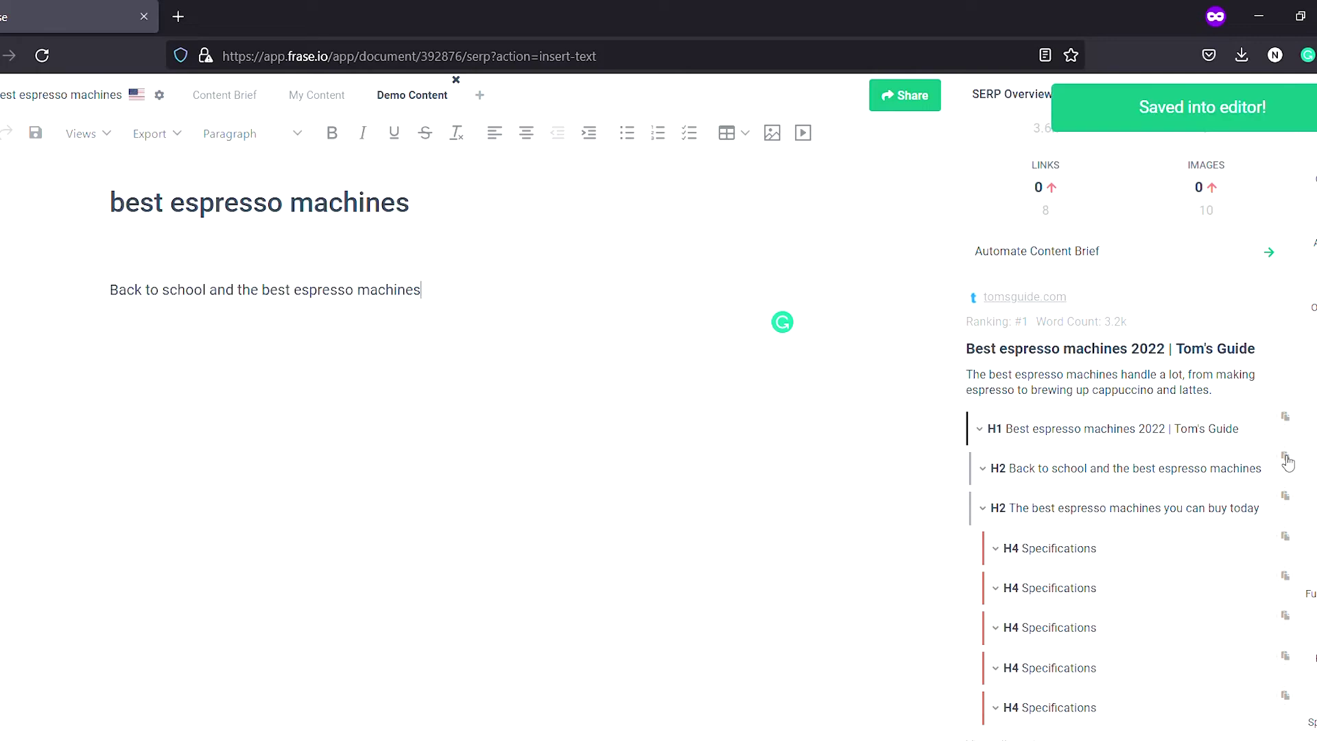
# - Insert competitor headings: Breville Bambino Plus, Our Top Espresso Machine Picks, and different espresso machines
pyautogui.scroll(-1, 1211, 544)
pyautogui.scroll(-10, 1211, 544)
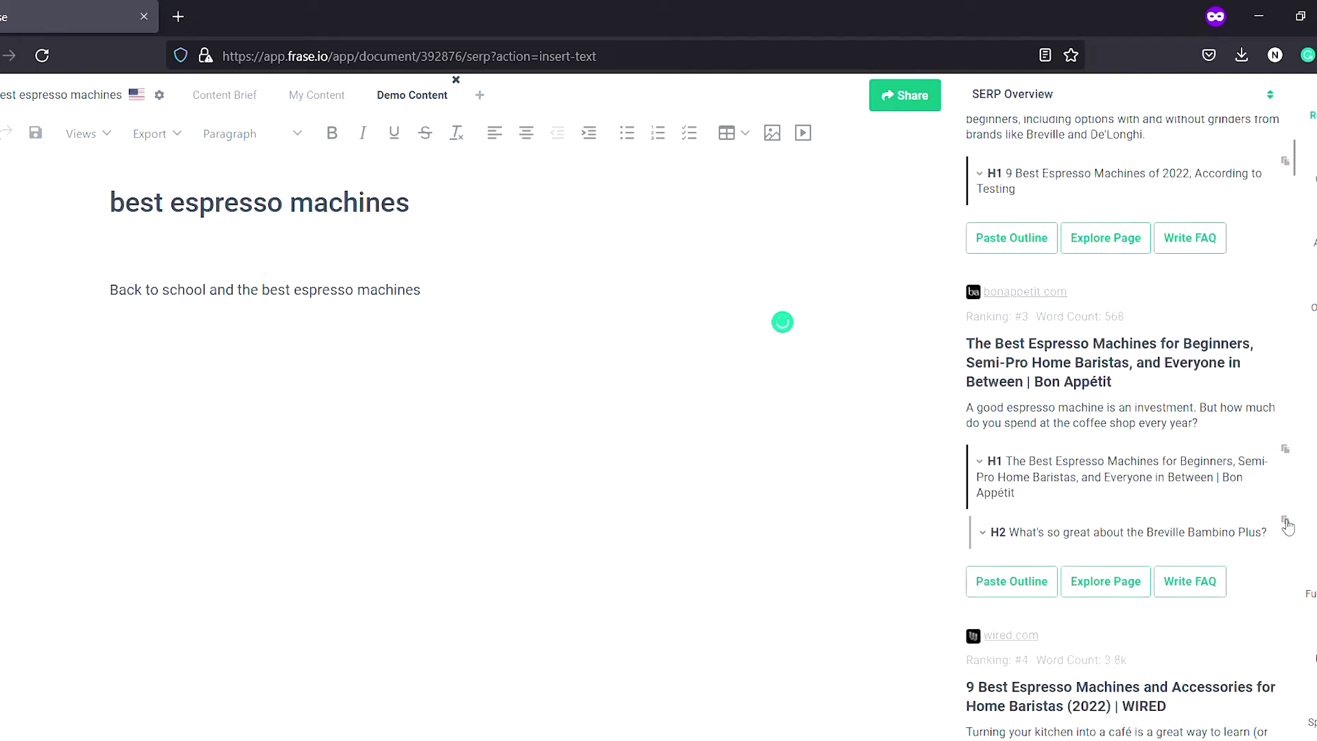
pyautogui.click(1197, 531)
pyautogui.scroll(-4, 1180, 609)
pyautogui.scroll(-8, 1291, 552)
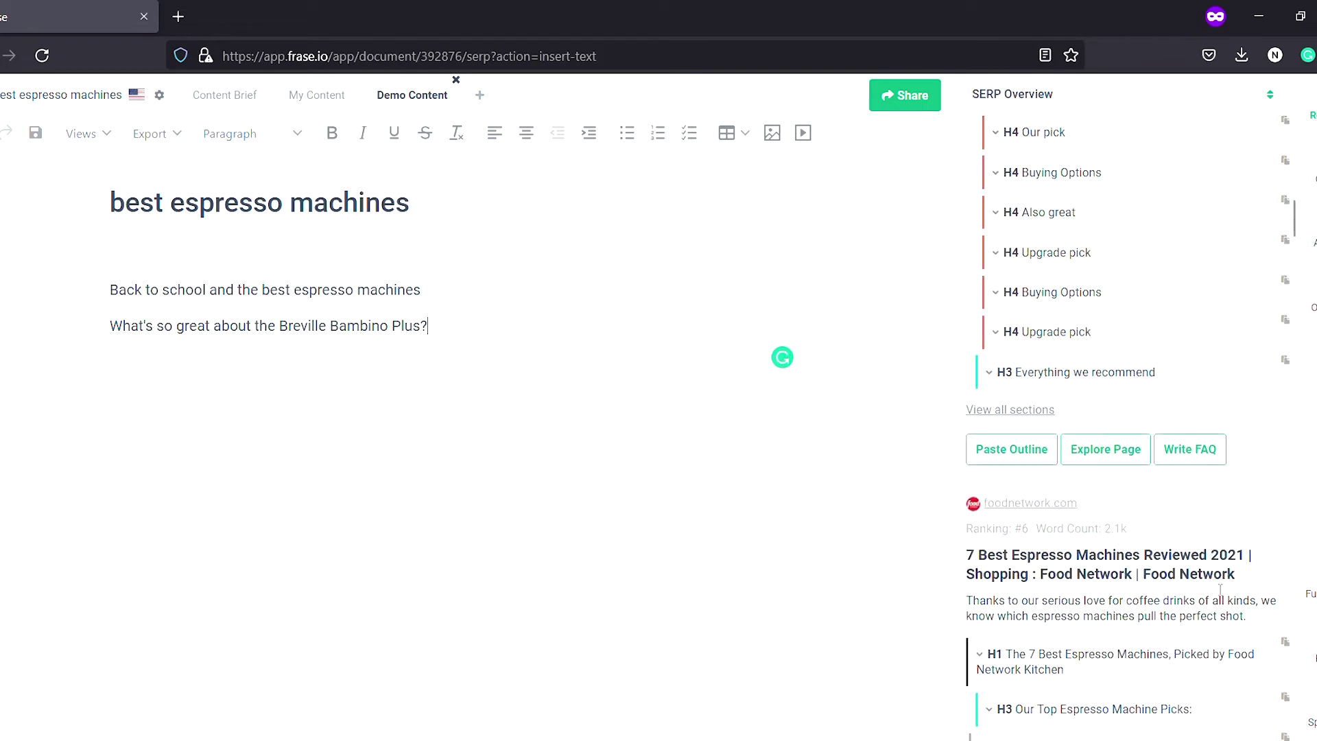
pyautogui.click(1287, 533)
pyautogui.click(1288, 614)
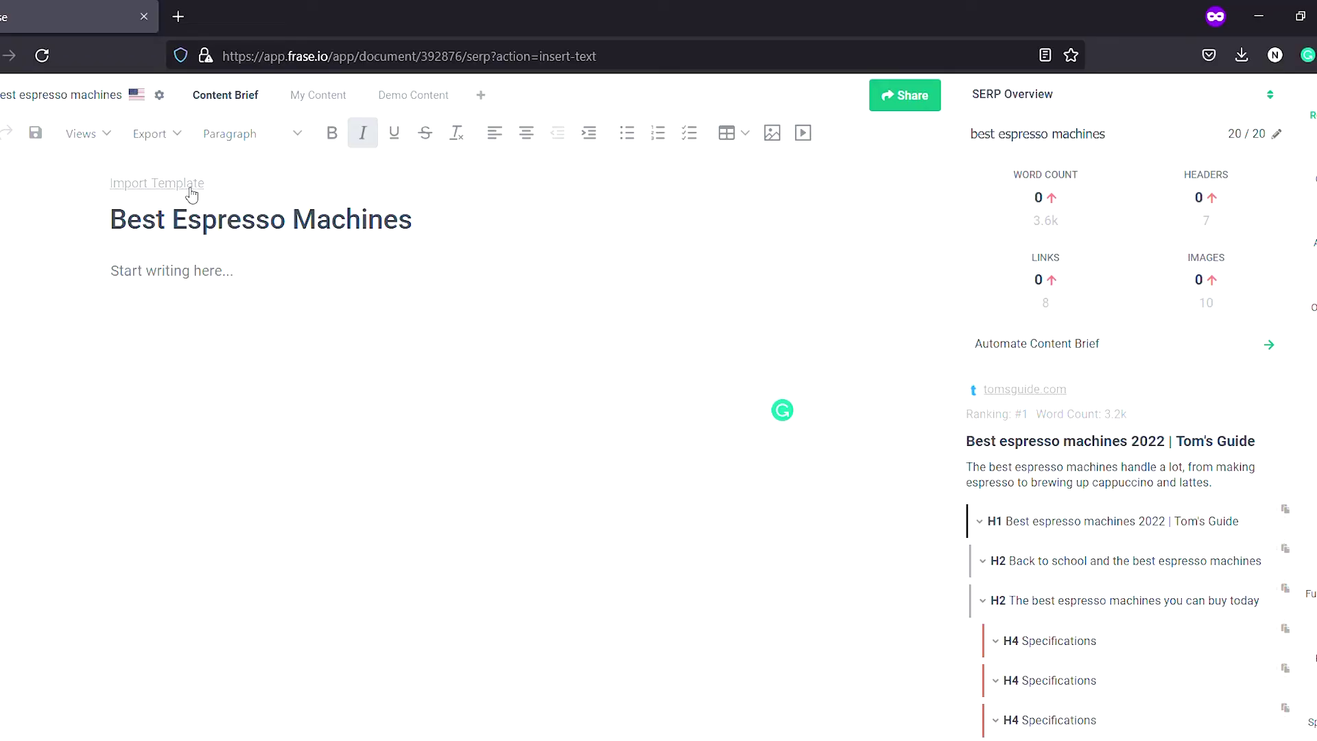
# - Import the template's Overview and People Also Ask sections into the Content Brief, then share it
pyautogui.click(192, 185)
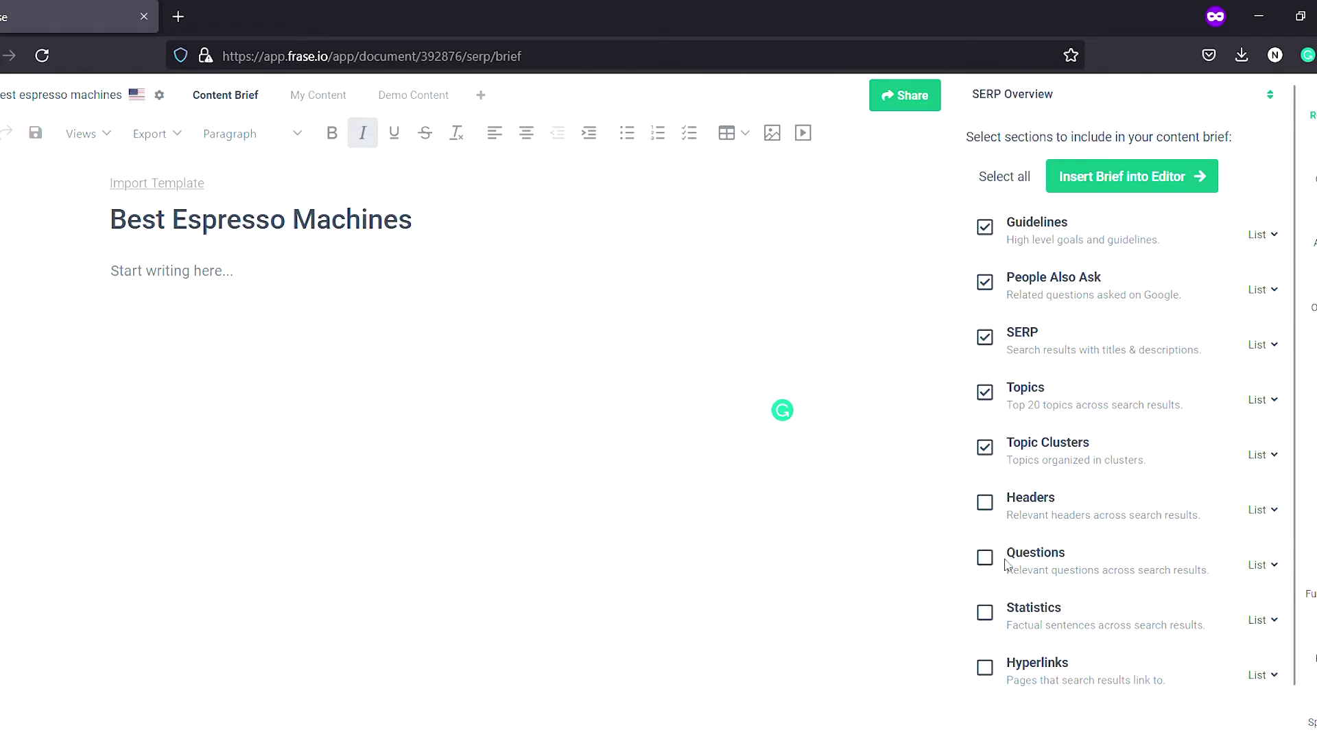
pyautogui.click(1114, 185)
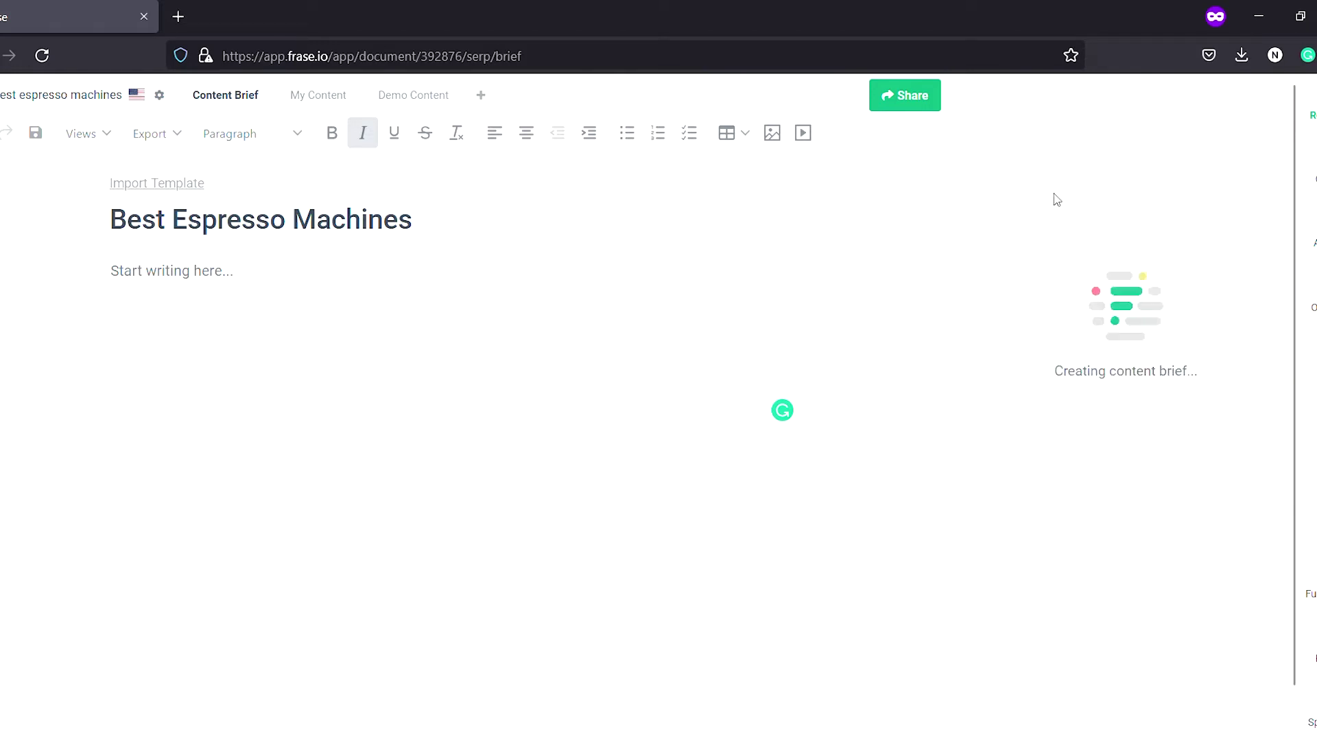
pyautogui.click(901, 90)
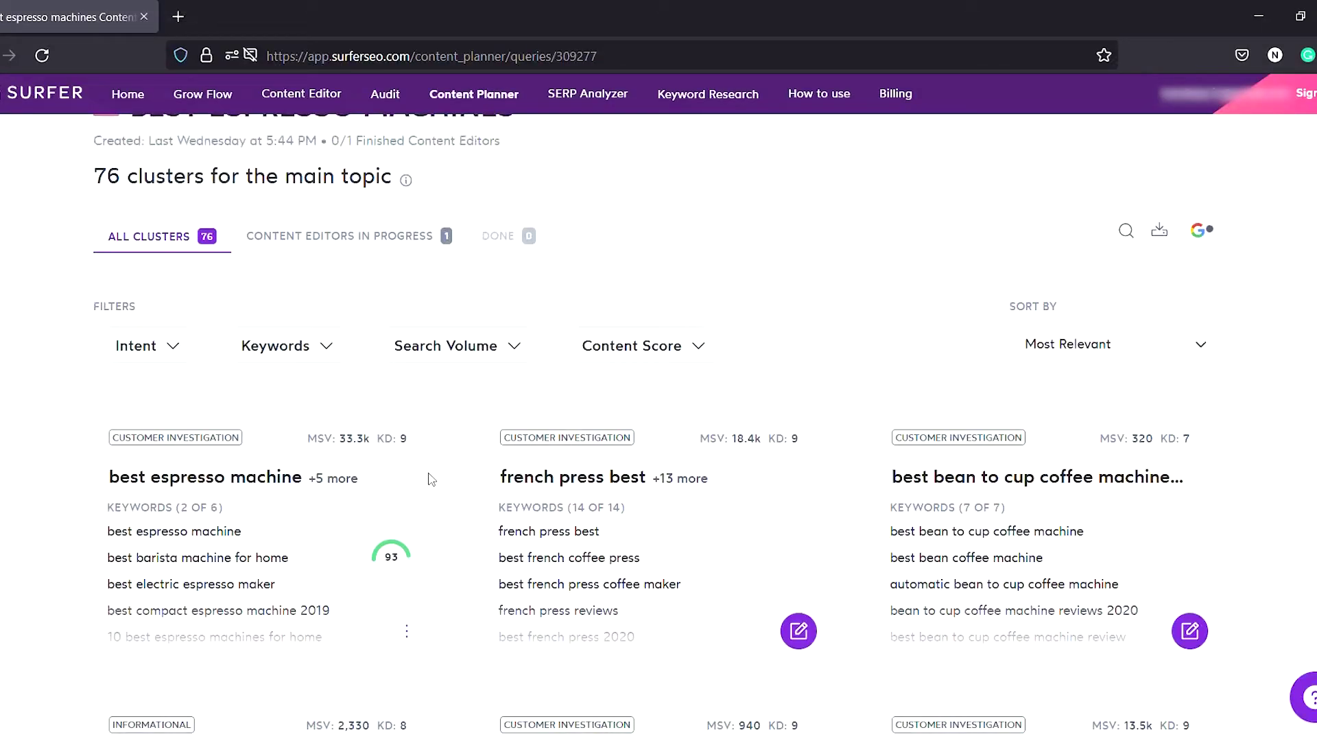
pyautogui.scroll(2, 431, 478)
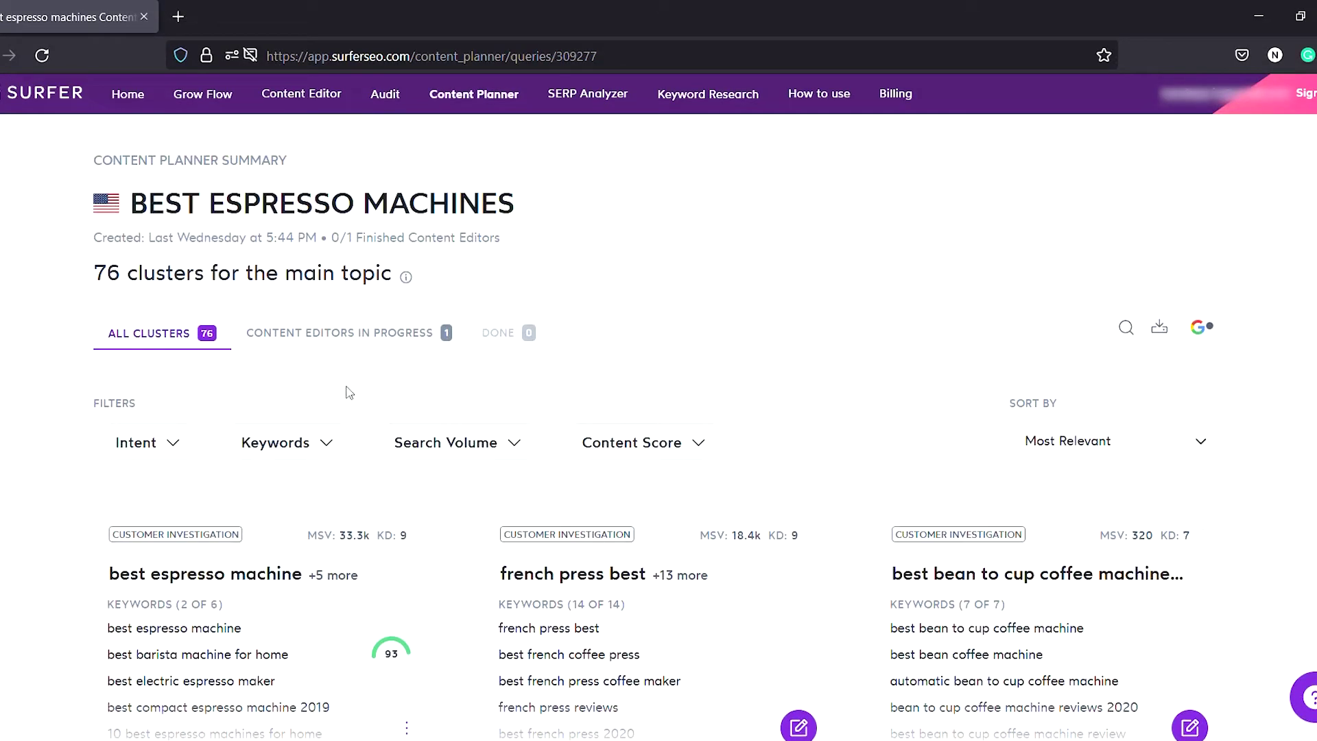
# - Open the best espresso machine Content Editor from the in-progress cluster's detailed view
pyautogui.click(339, 334)
pyautogui.scroll(-4, 399, 430)
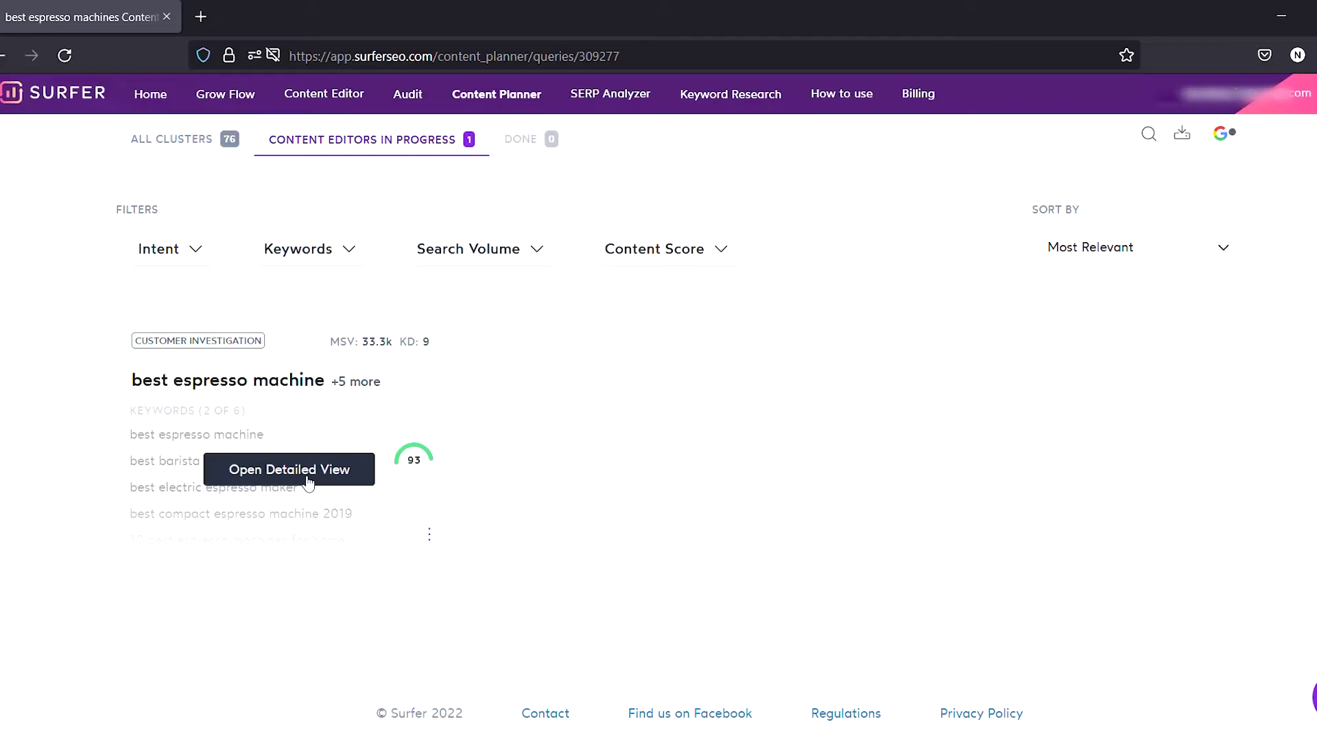
pyautogui.click(309, 482)
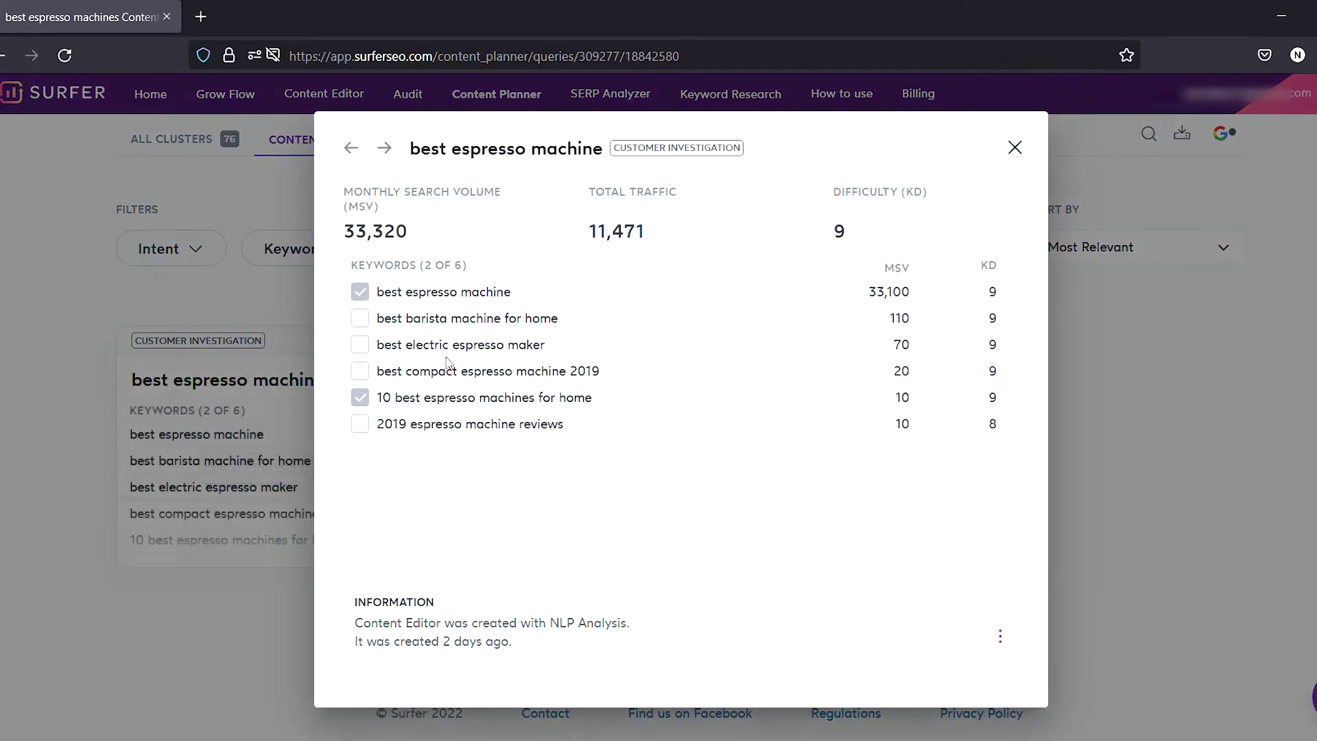
pyautogui.click(988, 640)
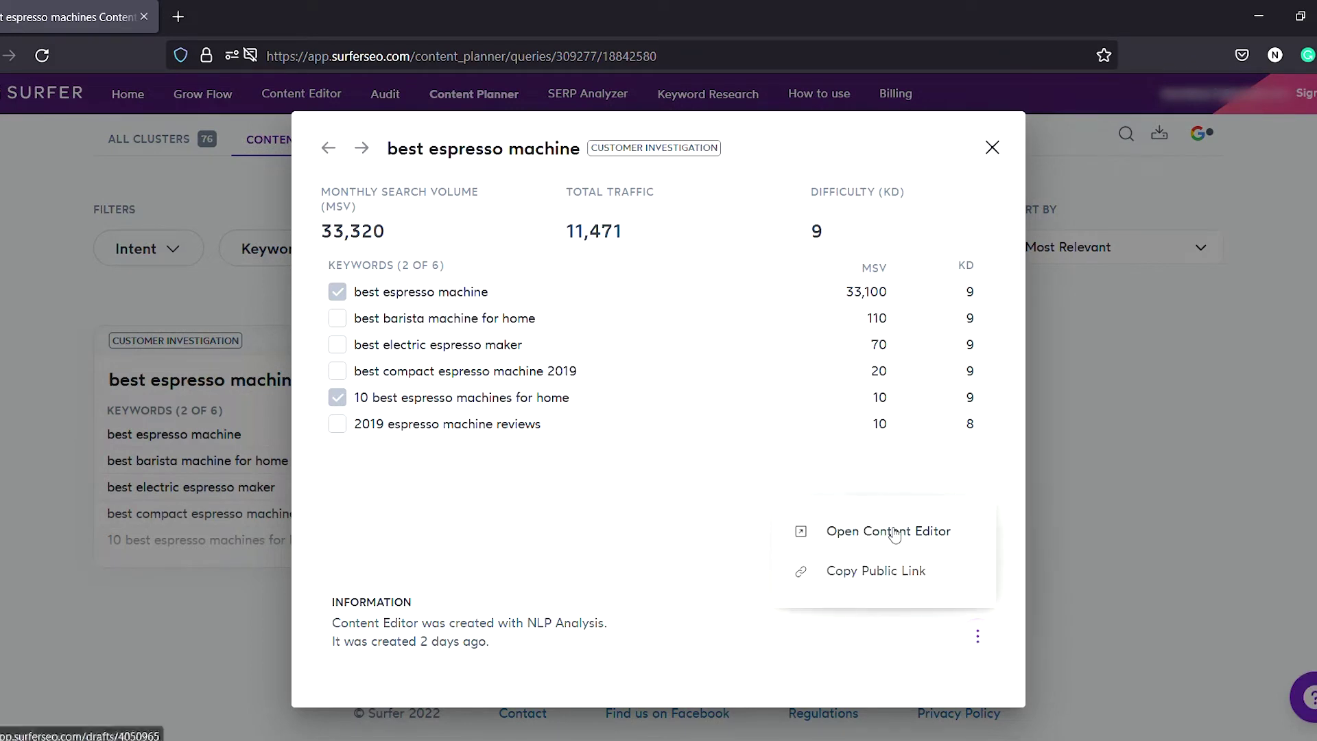
pyautogui.click(886, 529)
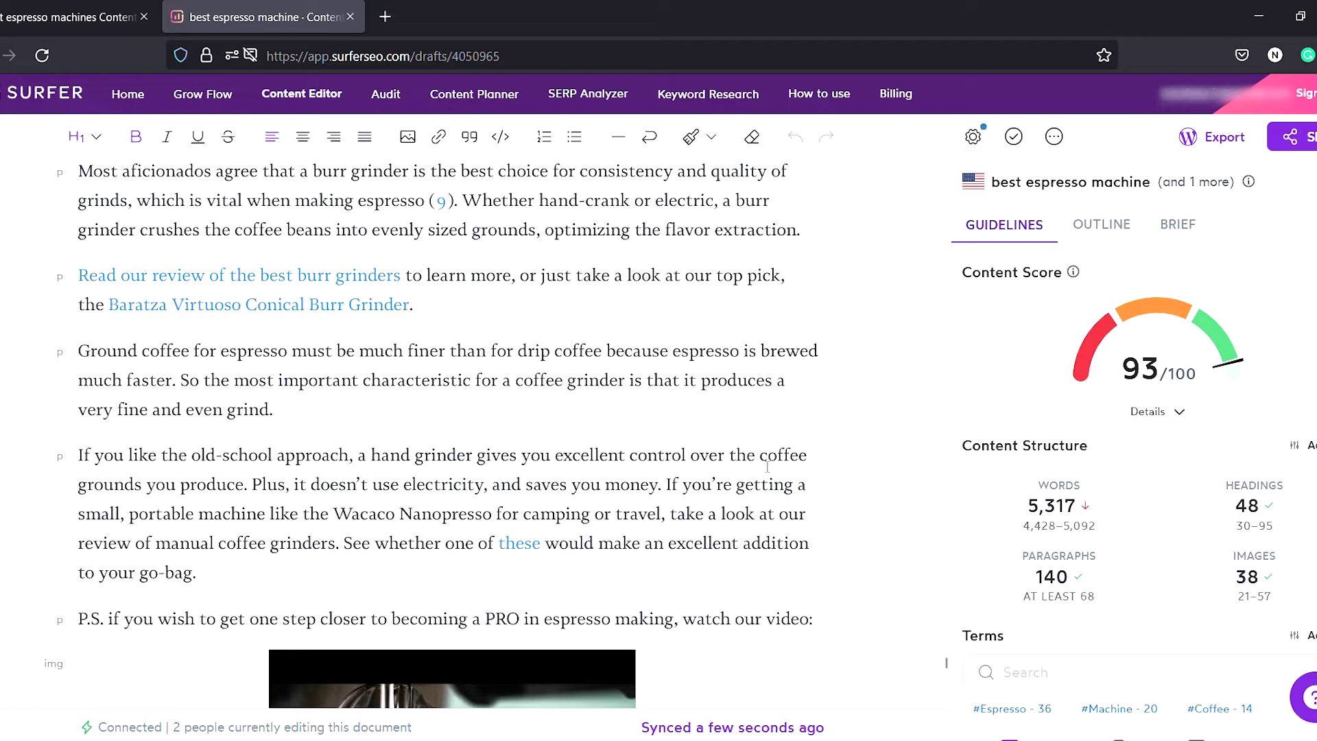
pyautogui.scroll(15, 754, 445)
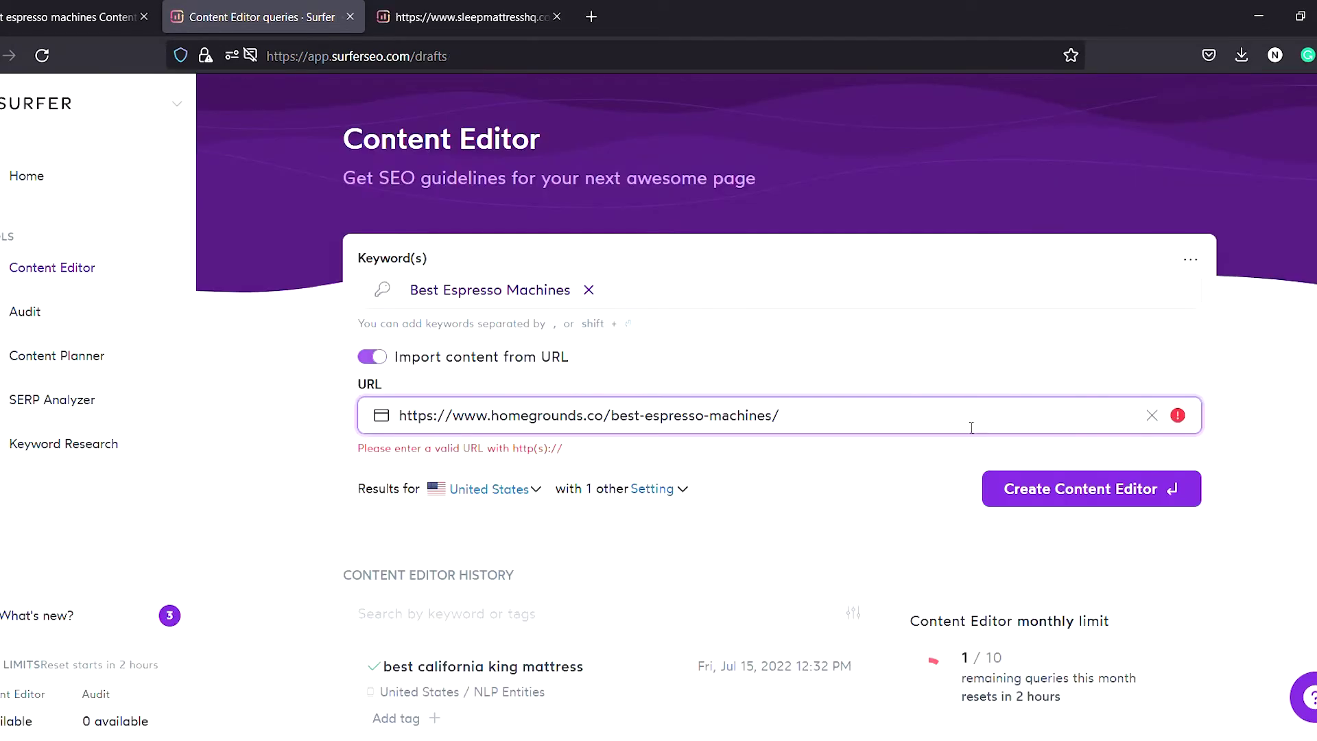
# - Create the editor from the homegrounds.co article URL and review its Outline, Brief and Guidelines
pyautogui.click(1137, 492)
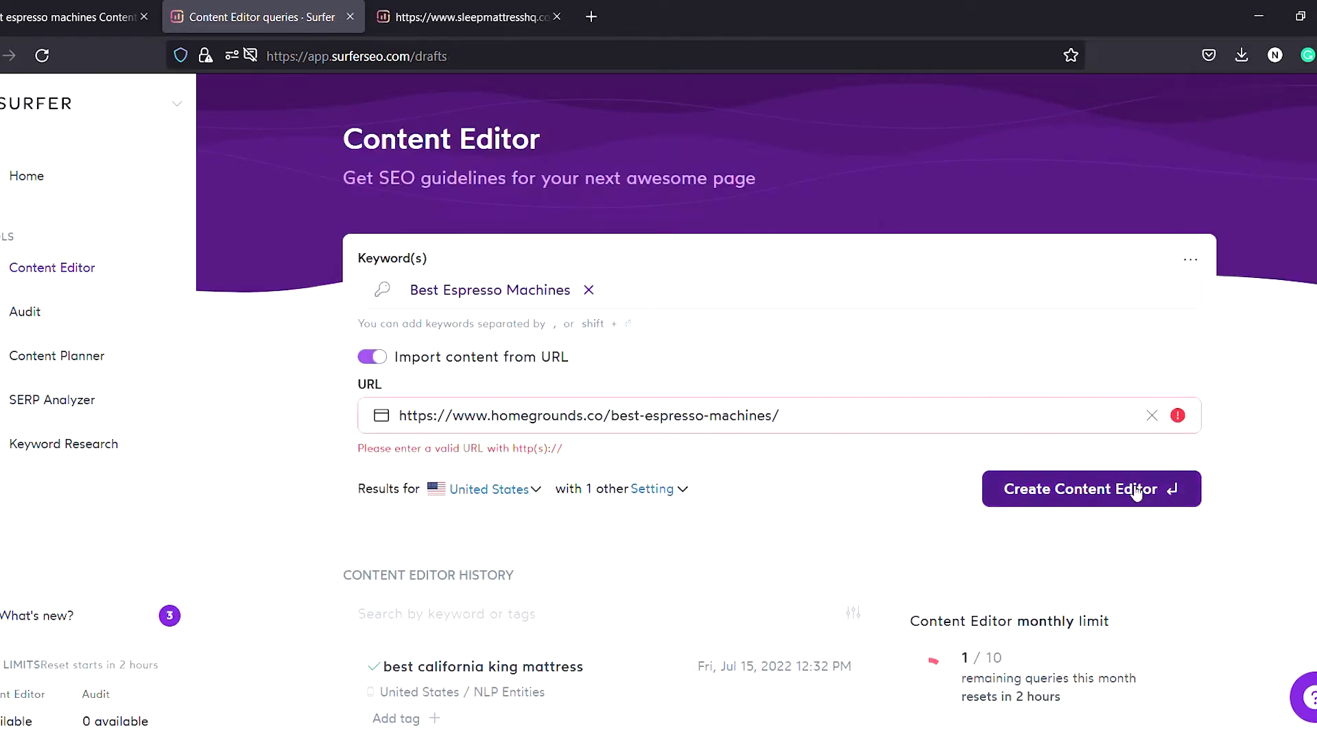
pyautogui.click(1137, 491)
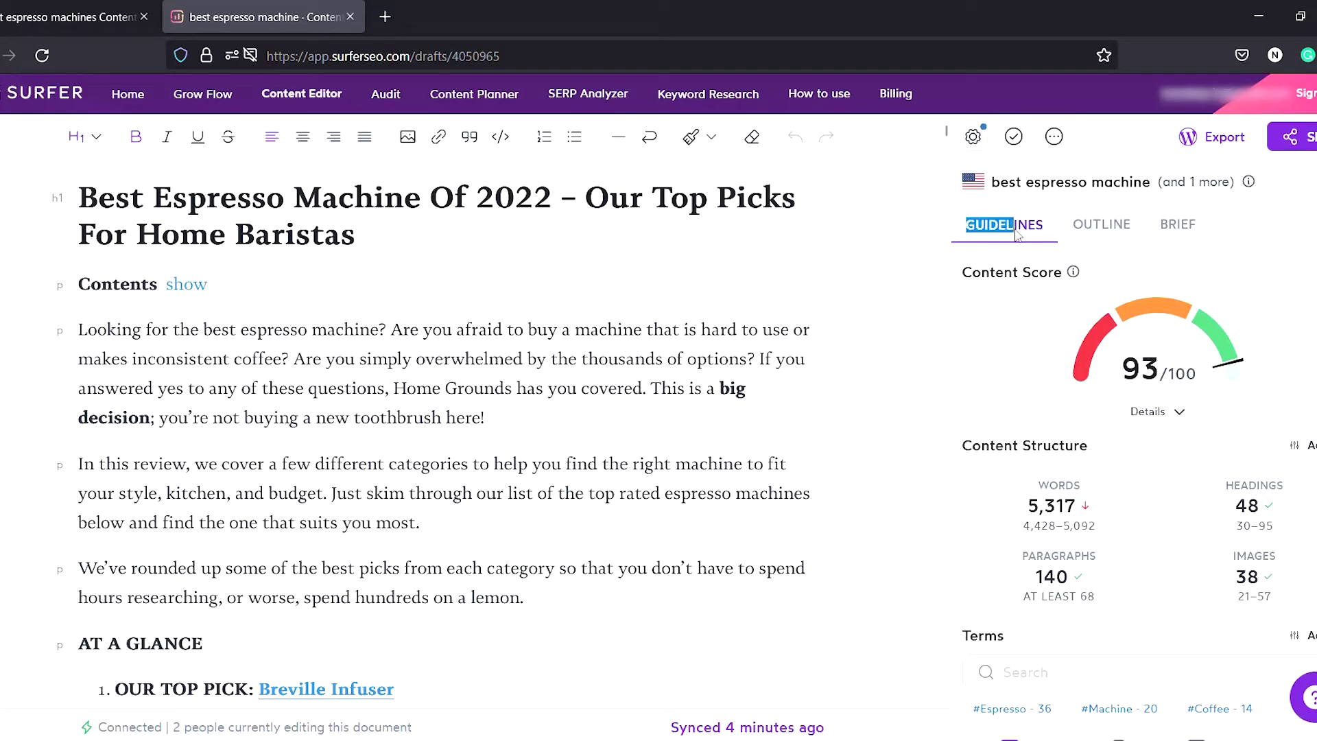
pyautogui.click(1105, 226)
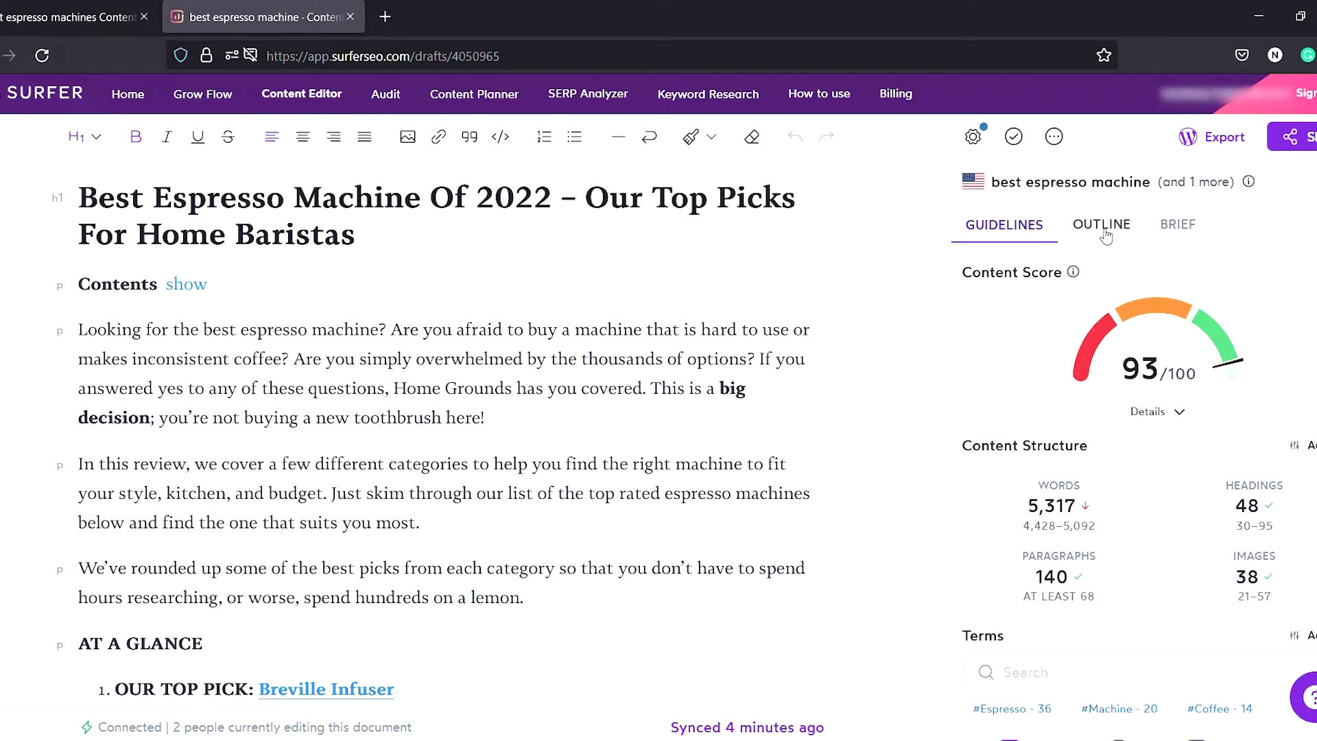
pyautogui.click(1189, 228)
pyautogui.click(1005, 225)
pyautogui.click(975, 138)
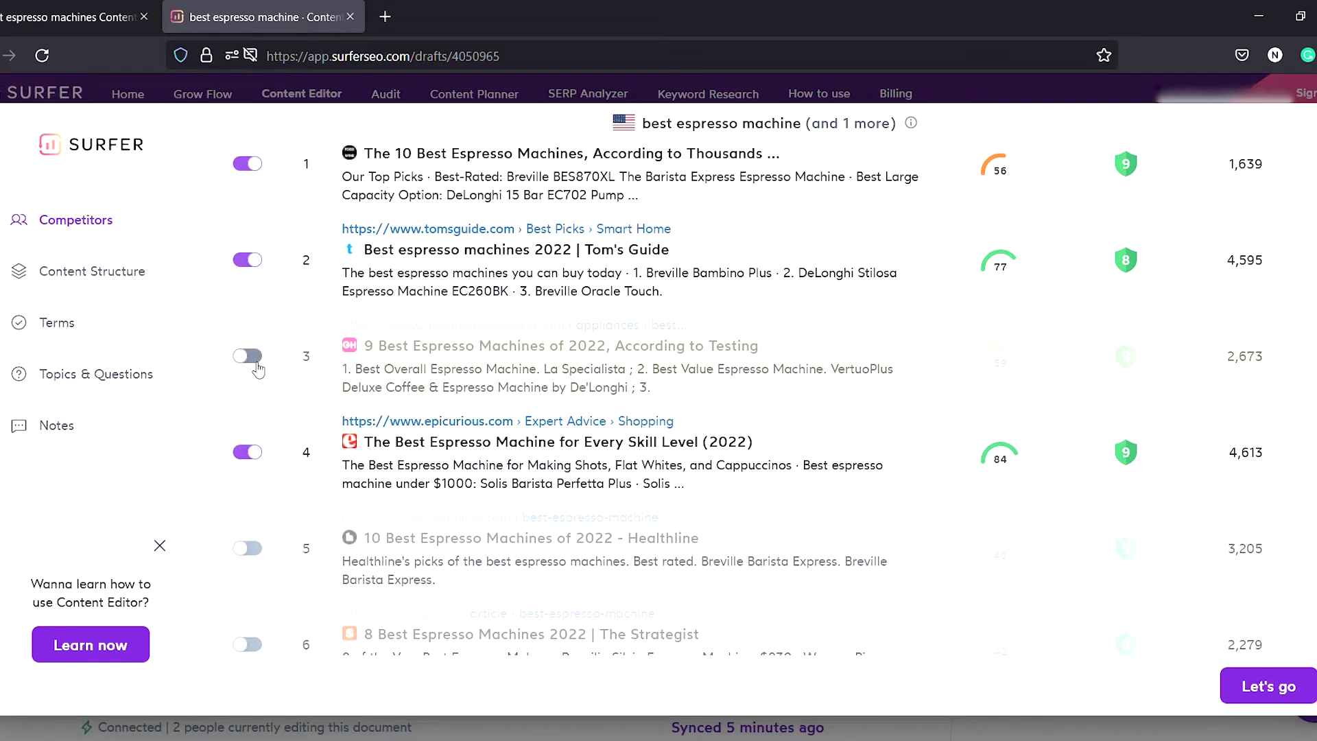
# - Toggle competitor 3, filter to included NLP terms, and include the first topic
pyautogui.click(257, 370)
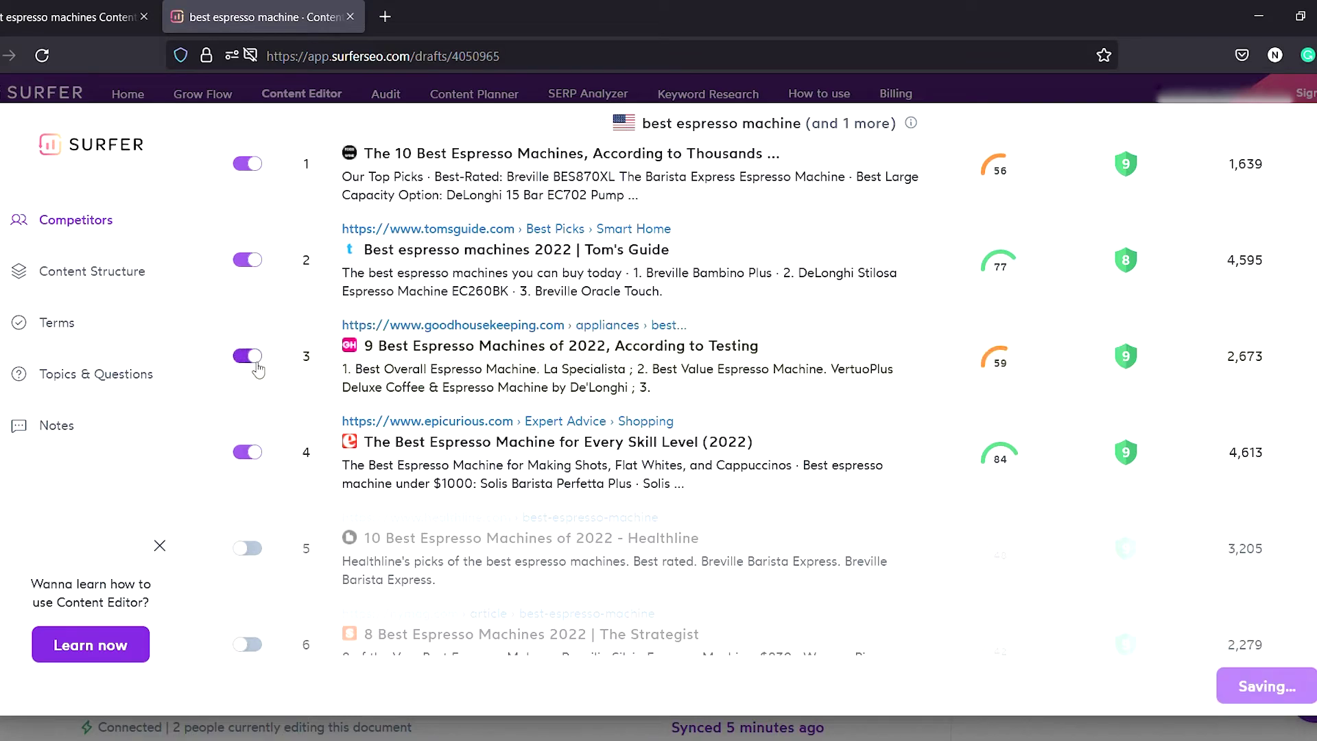
pyautogui.click(249, 365)
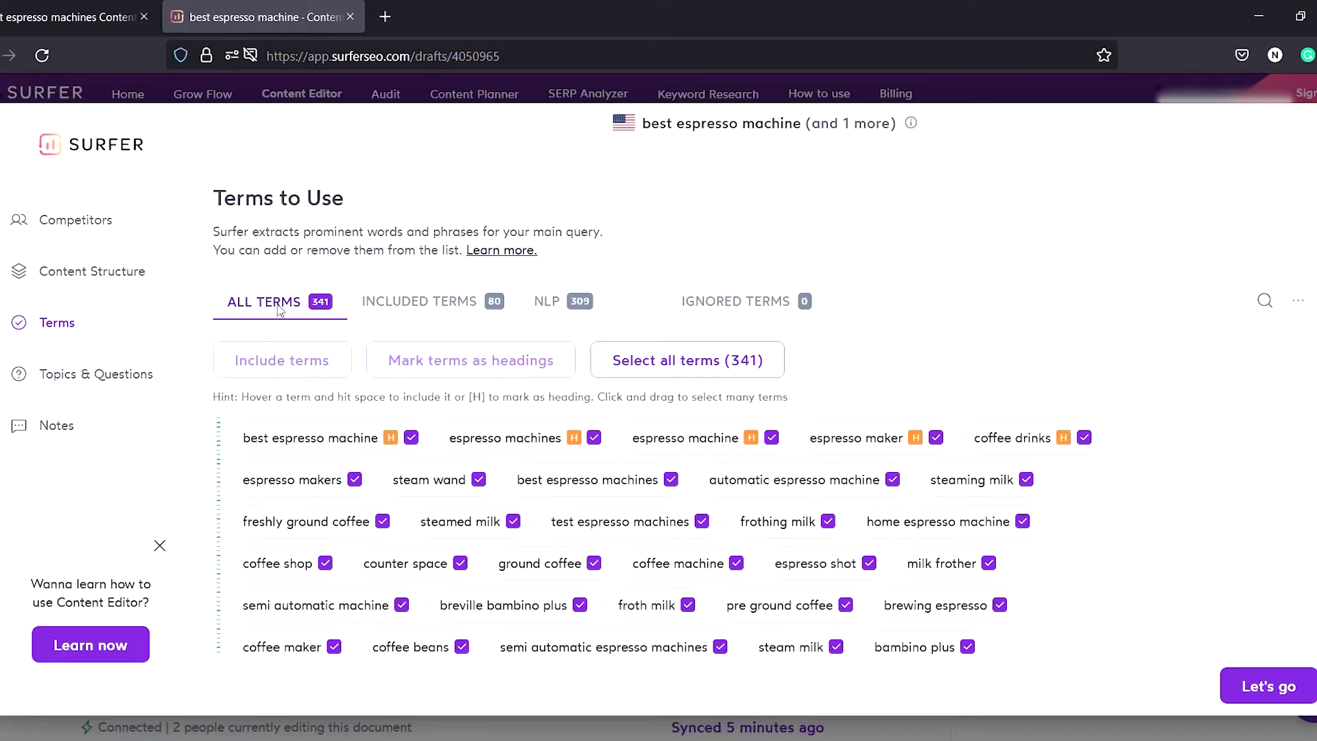
pyautogui.click(401, 308)
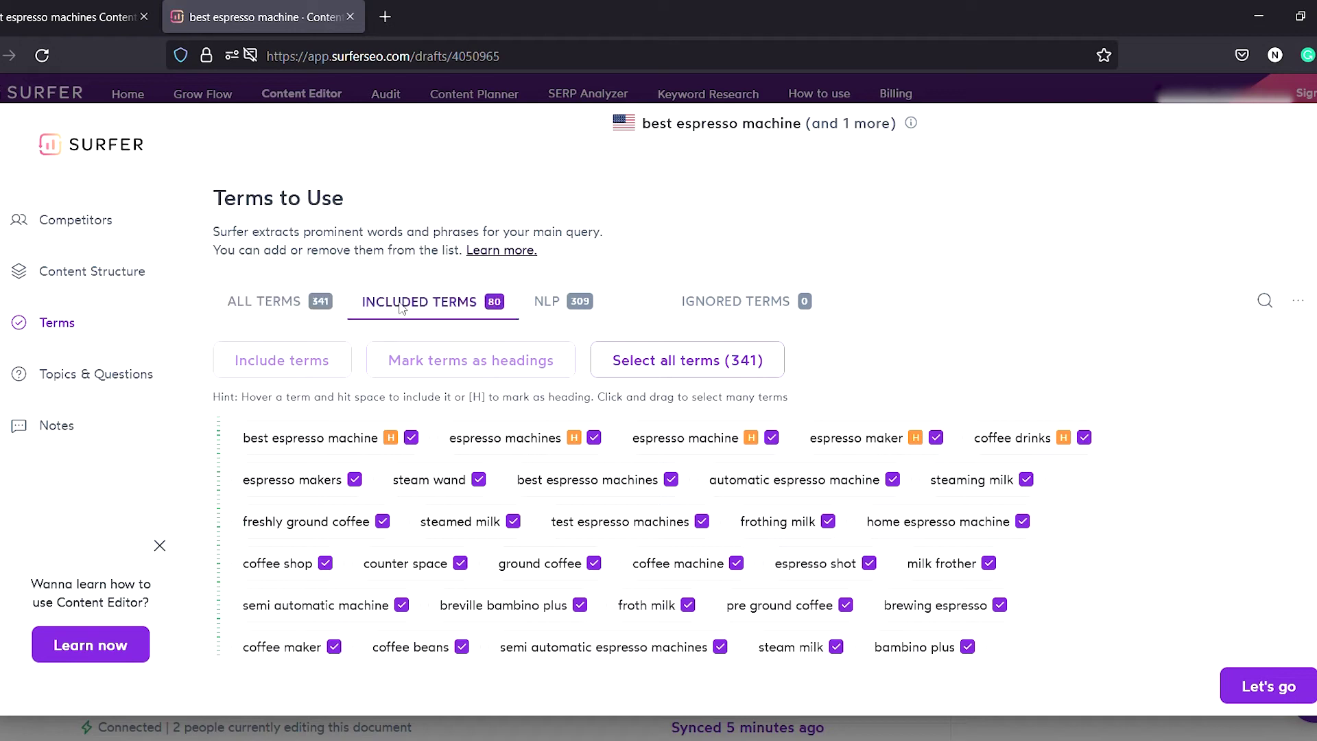
pyautogui.doubleClick(549, 303)
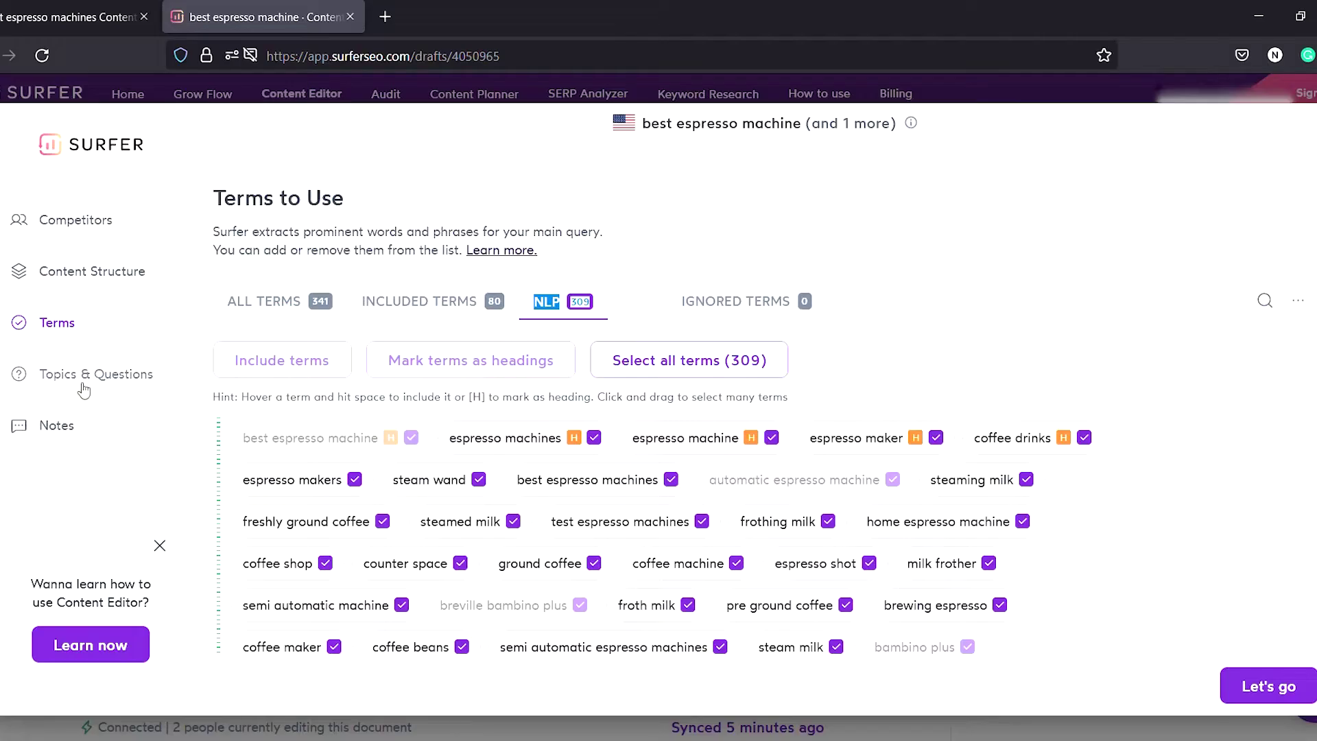
pyautogui.click(84, 388)
pyautogui.click(237, 495)
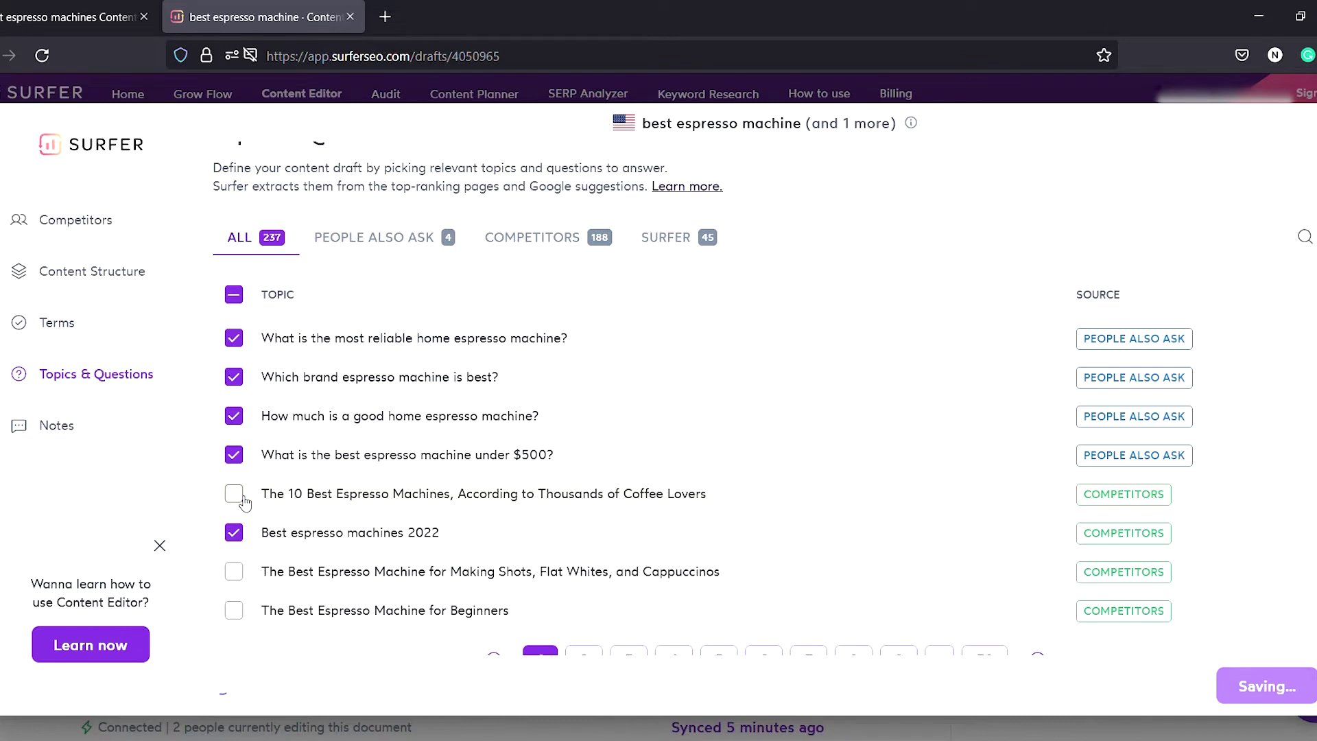
# - Add 'Best Espresso Machine of 2022' as the draft's H1 in the full content editor
pyautogui.scroll(-5, 415, 288)
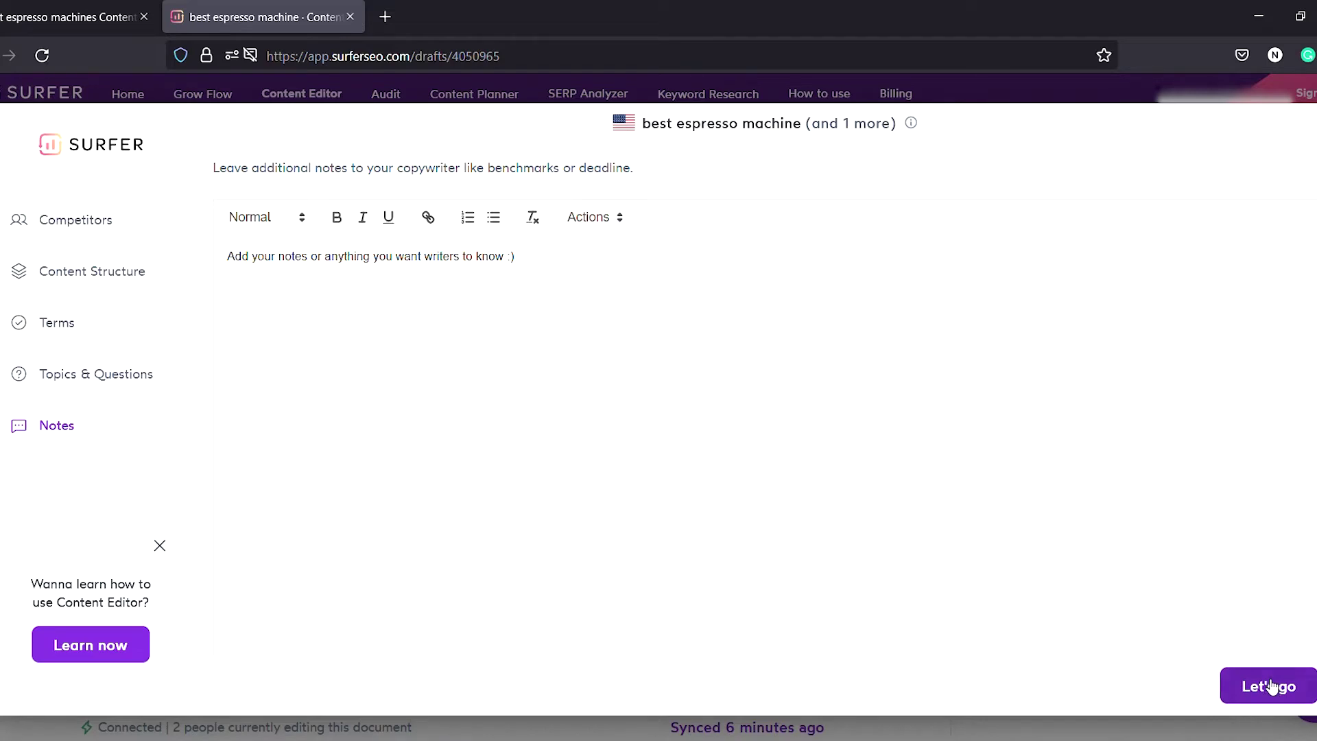
pyautogui.click(1270, 686)
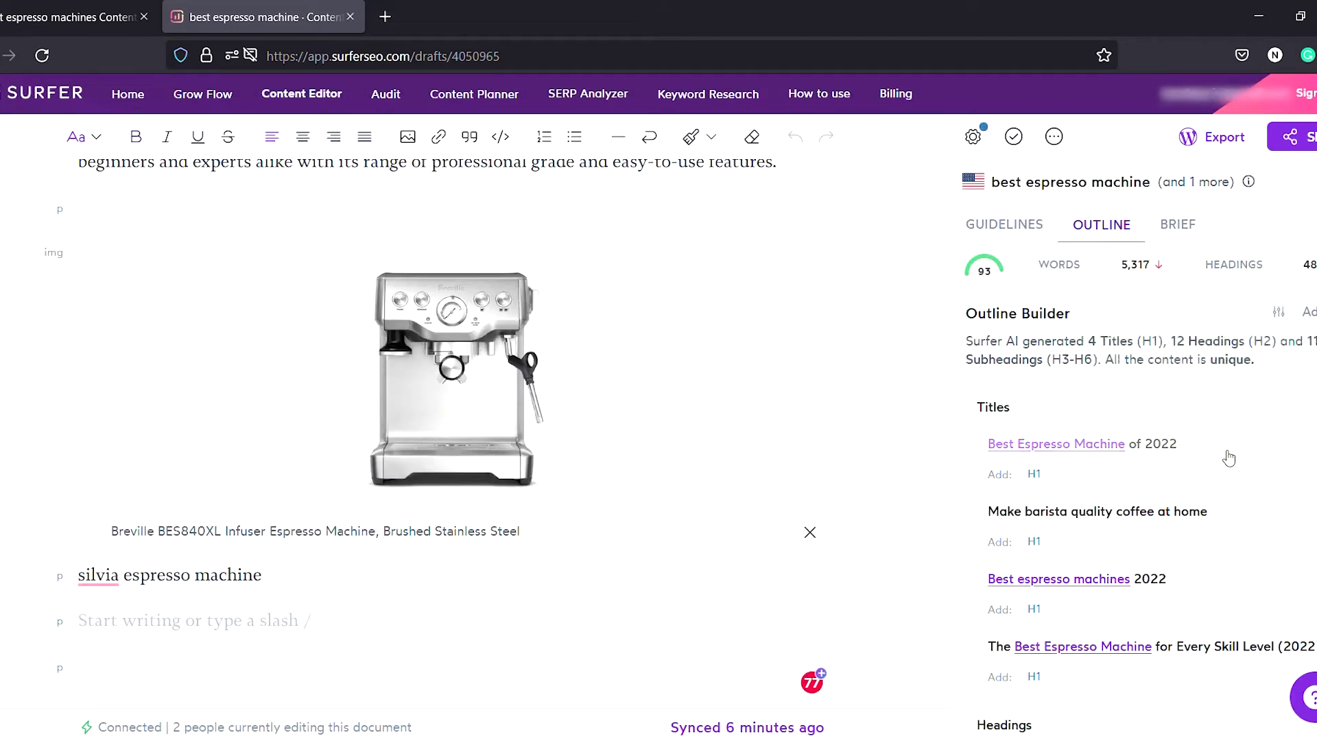
pyautogui.click(1228, 458)
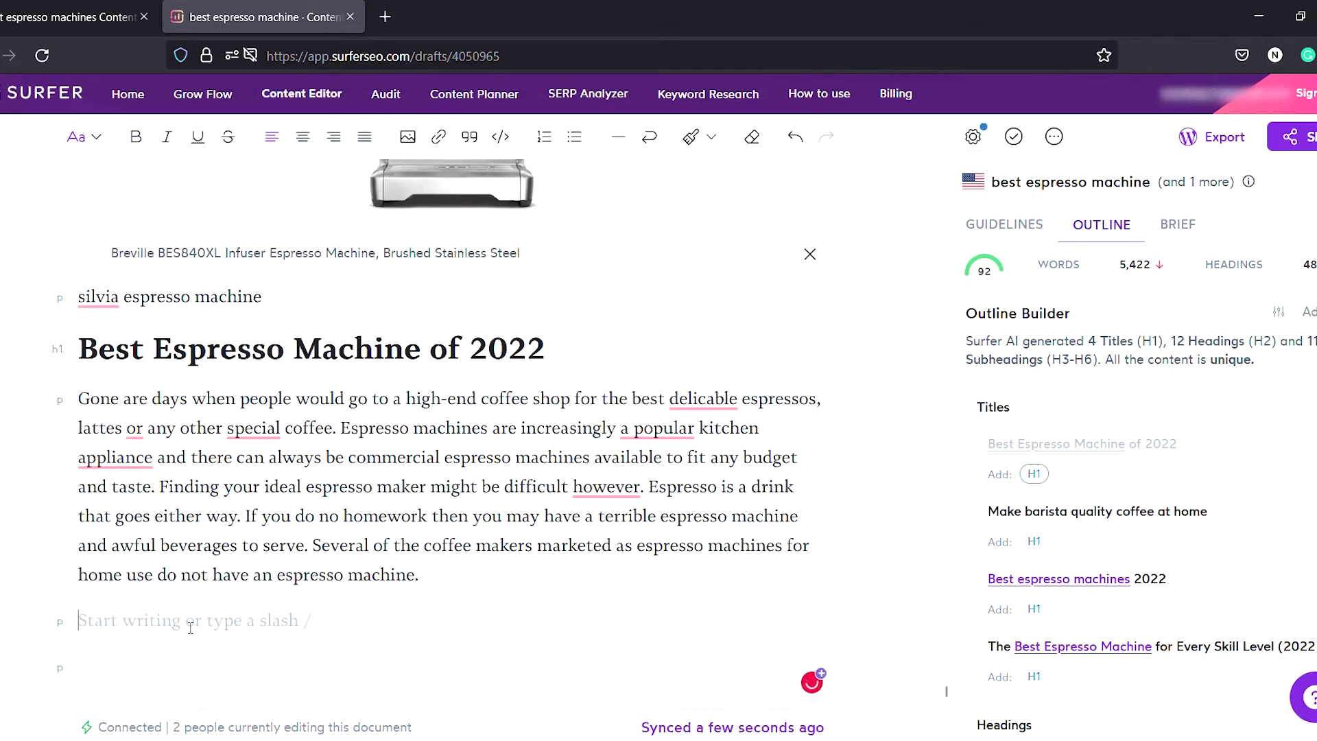
# - Insert 'Make barista quality coffee at home' as a second H1 from the Outline Builder
pyautogui.click(1269, 527)
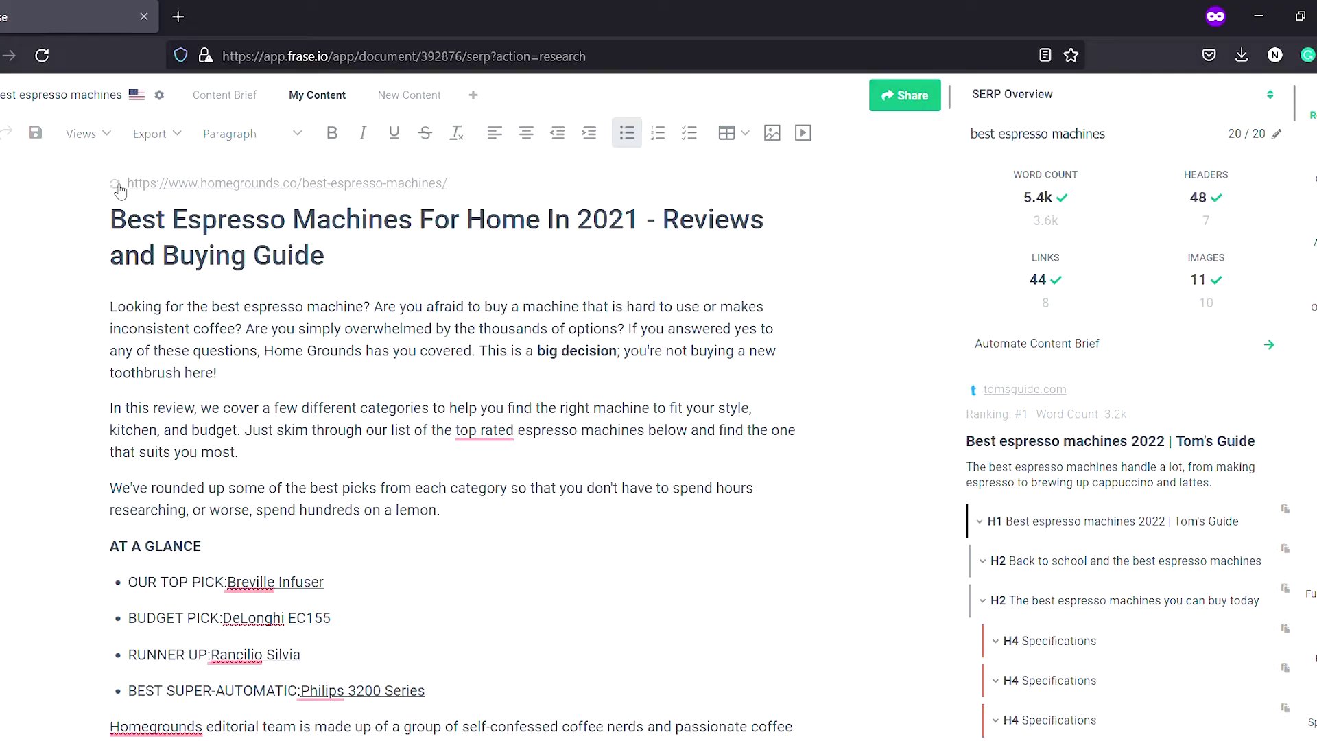
# - Import the Home Grounds best espresso machines article into the Frase document by its URL
pyautogui.click(114, 184)
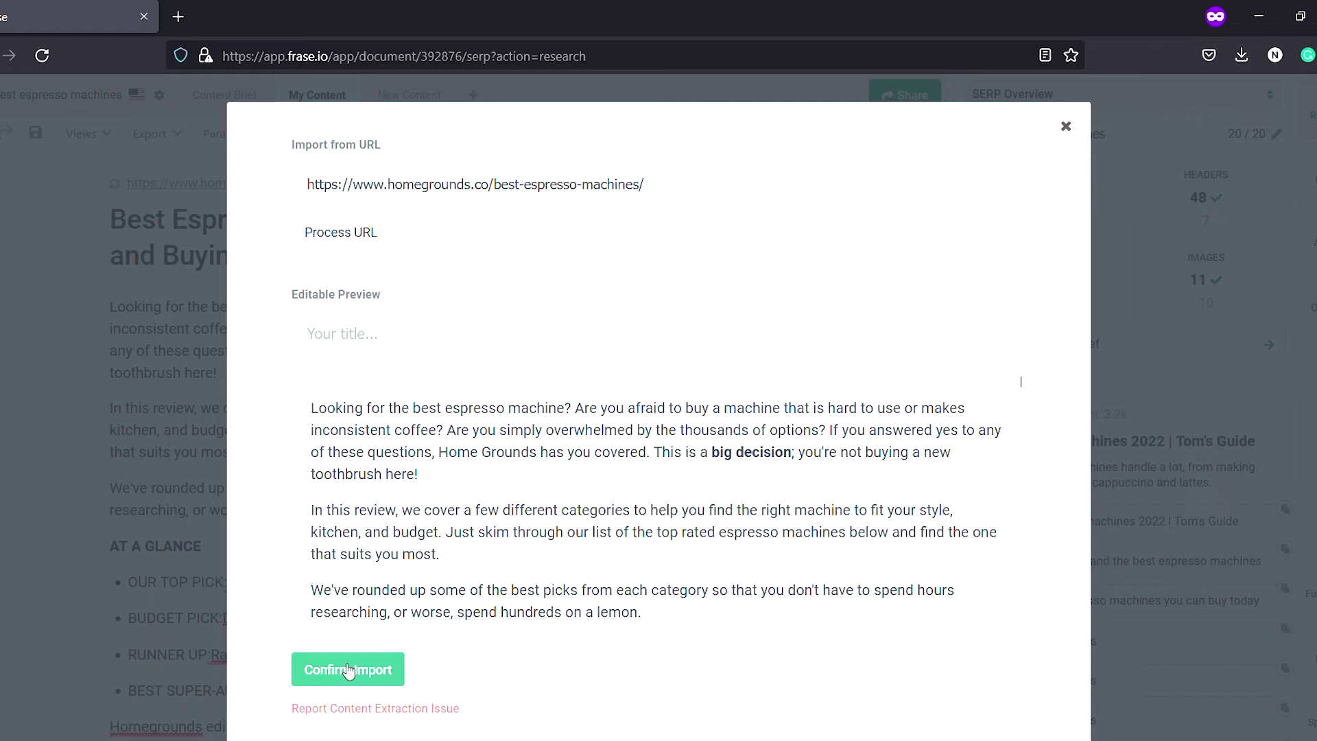
pyautogui.click(349, 671)
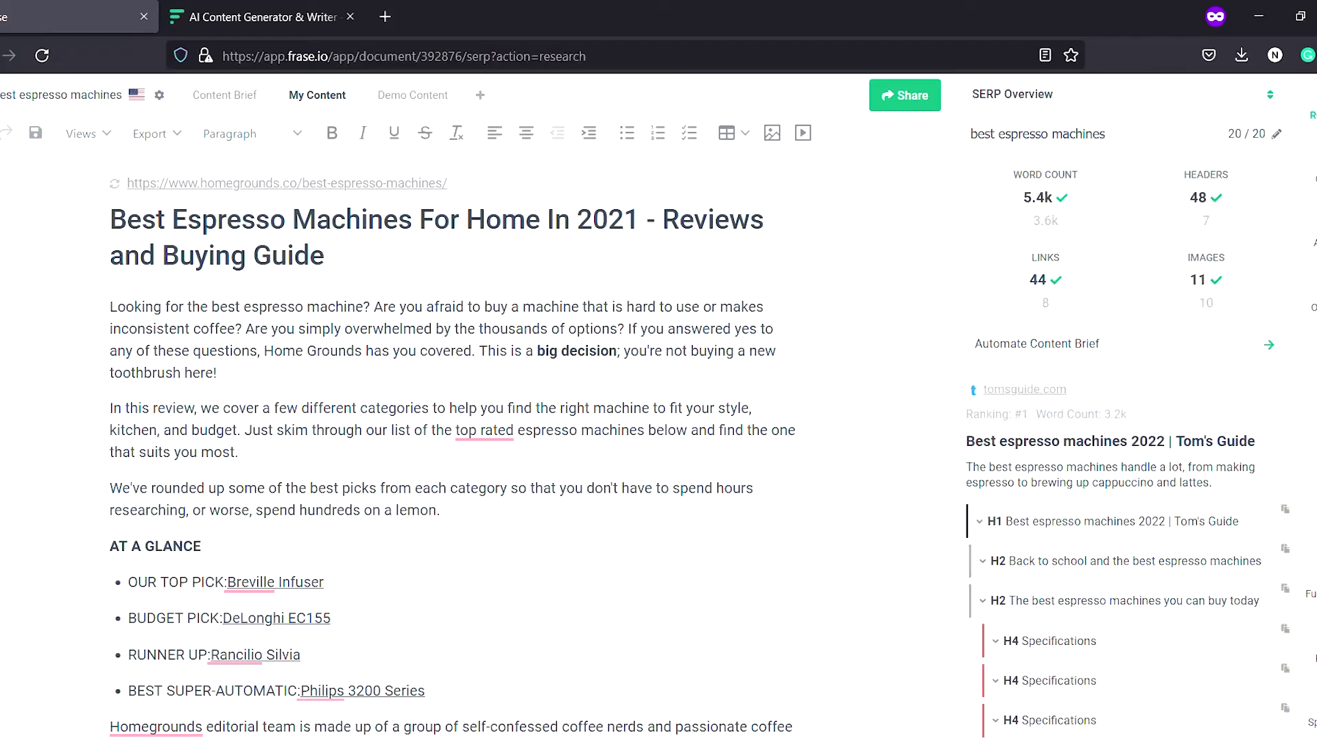
pyautogui.click(1312, 306)
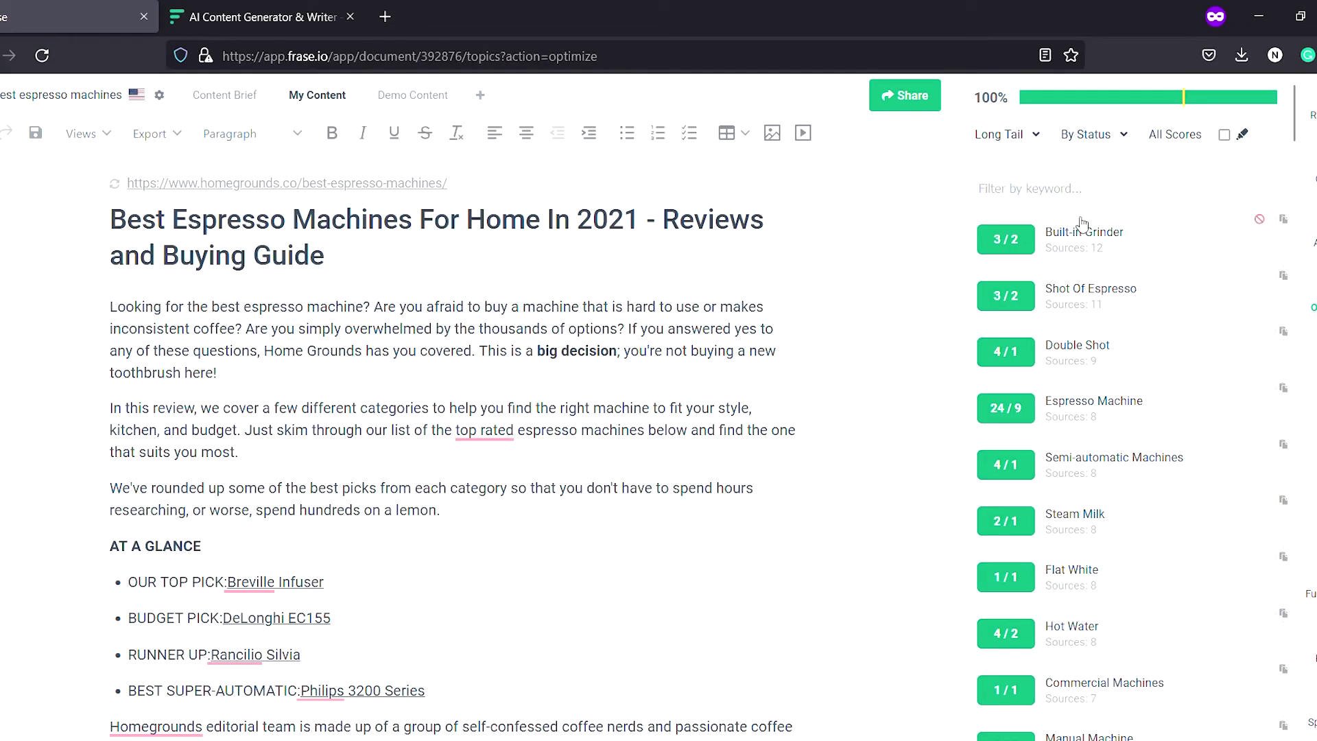
# - Change the topic grouping and inspect topic badges, e.g. Espresso Machine used 24/9
pyautogui.click(1042, 140)
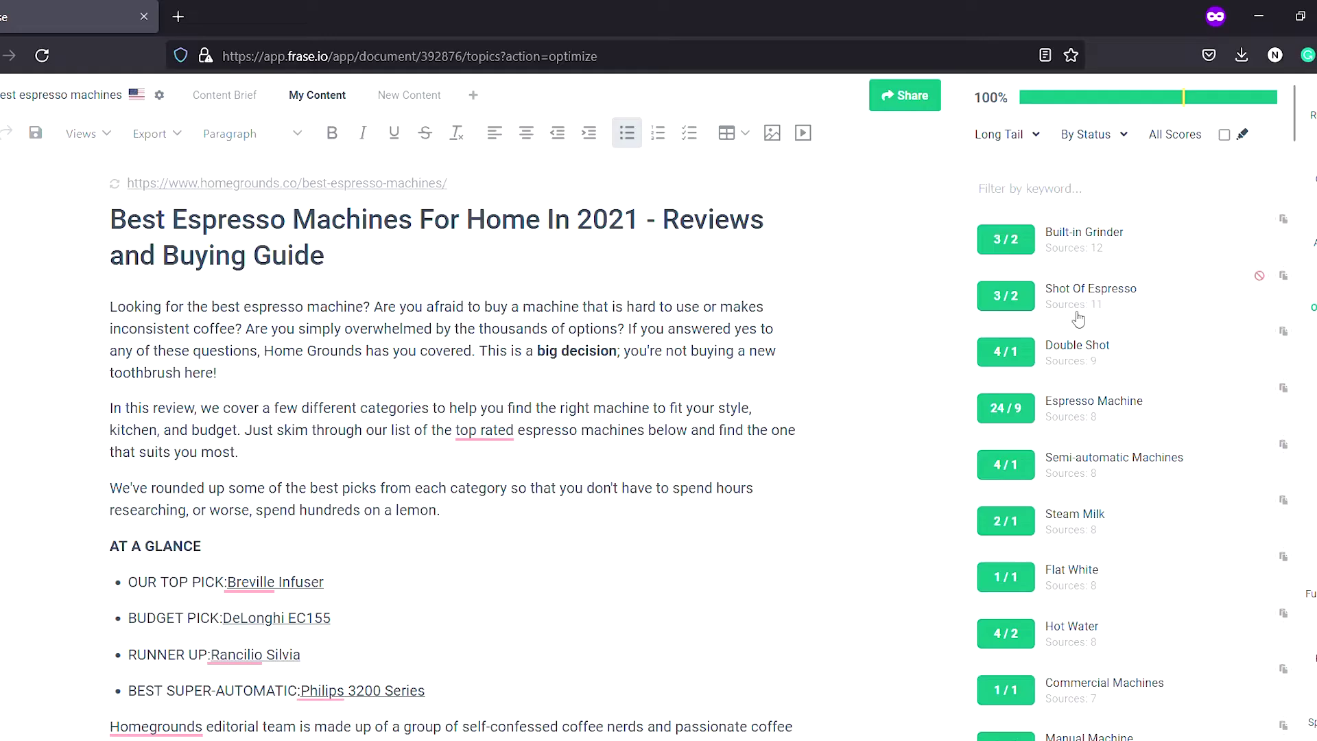
pyautogui.moveTo(1031, 360)
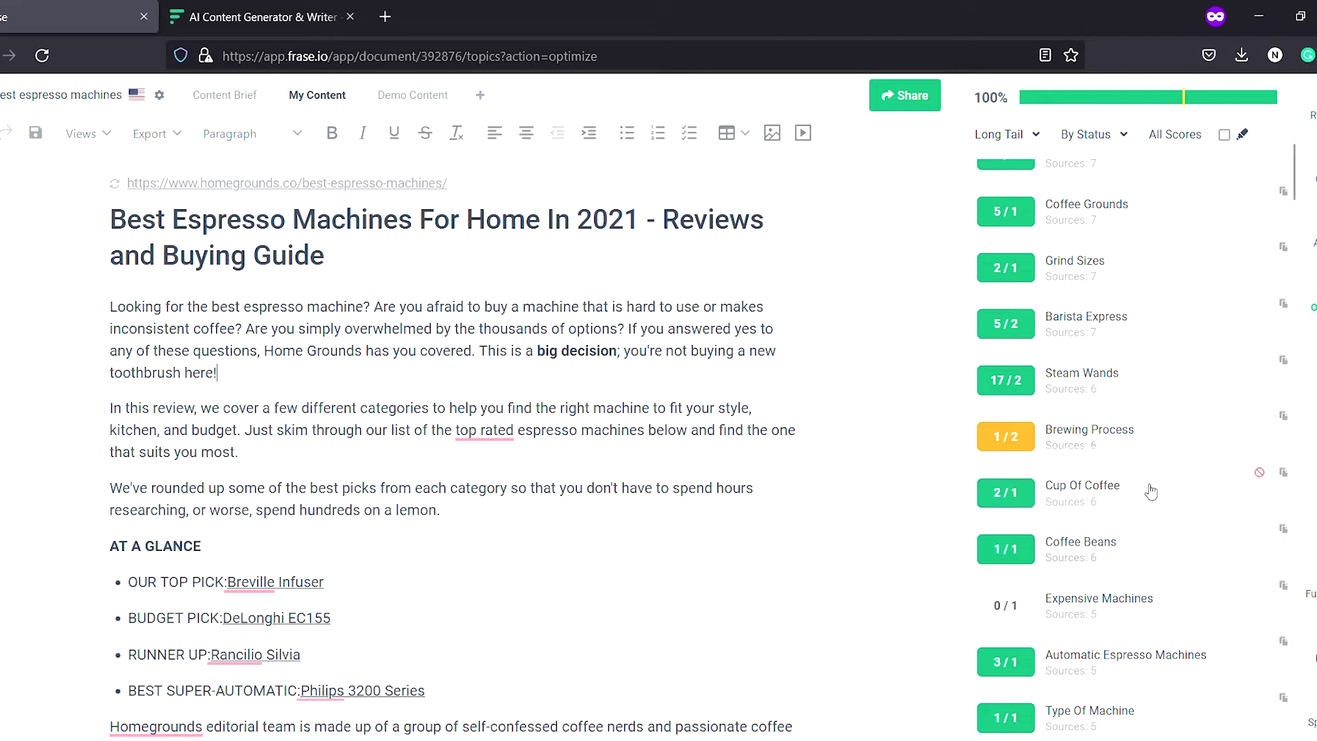
pyautogui.moveTo(1027, 508)
pyautogui.moveTo(1012, 609)
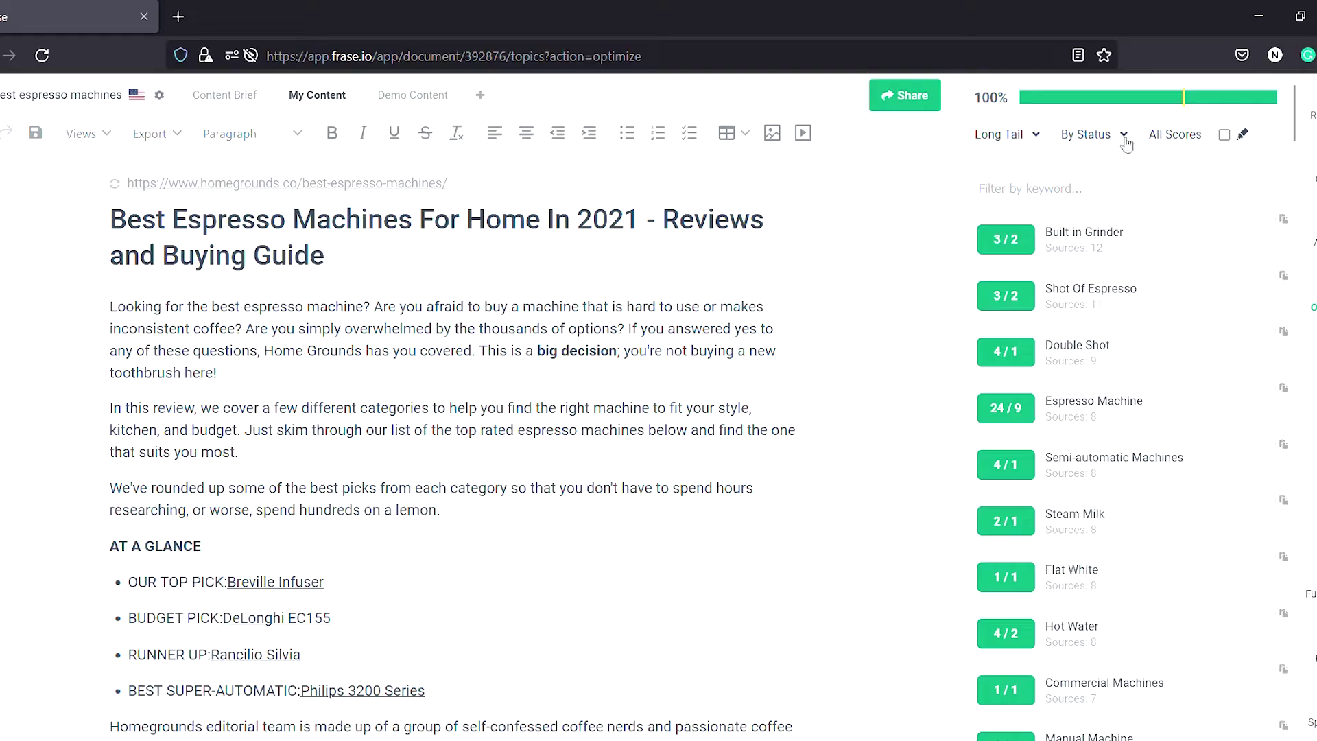
pyautogui.click(1126, 138)
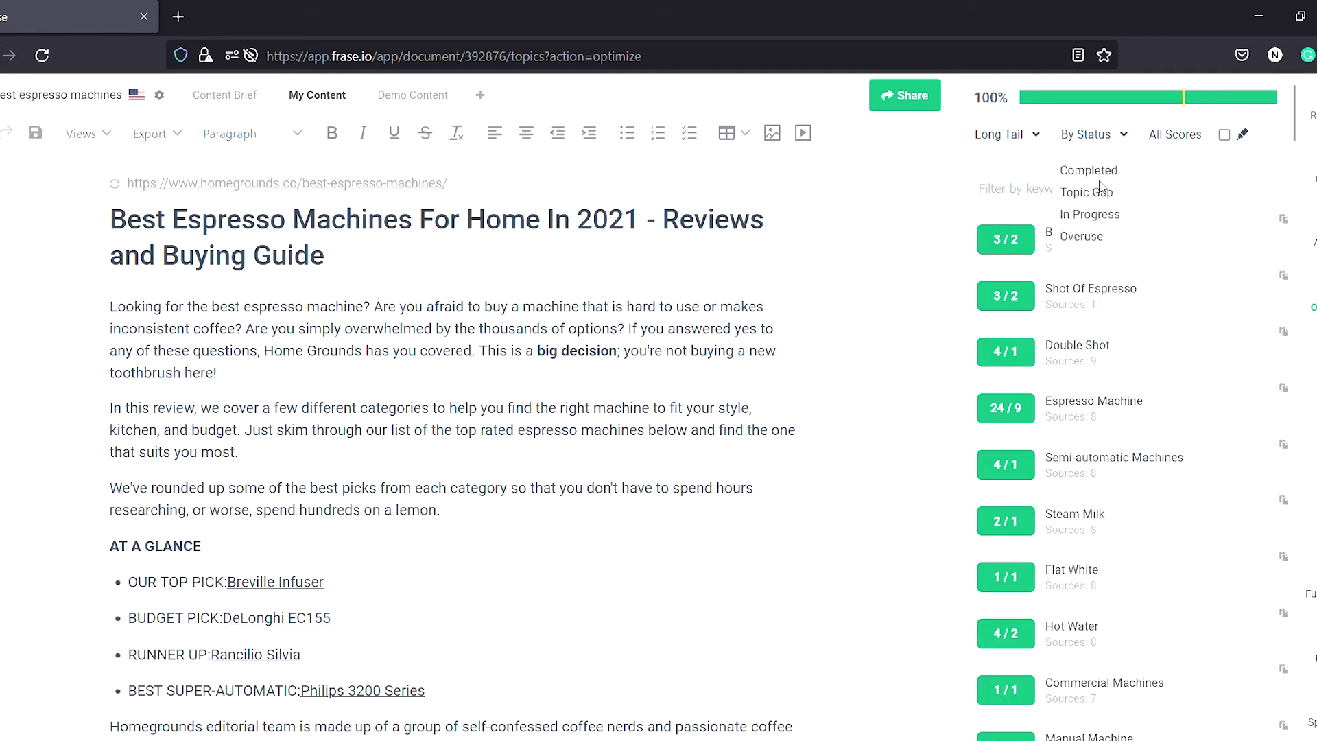
# - Filter topics by status to In Progress, then to Overuse, which lists none
pyautogui.click(1103, 216)
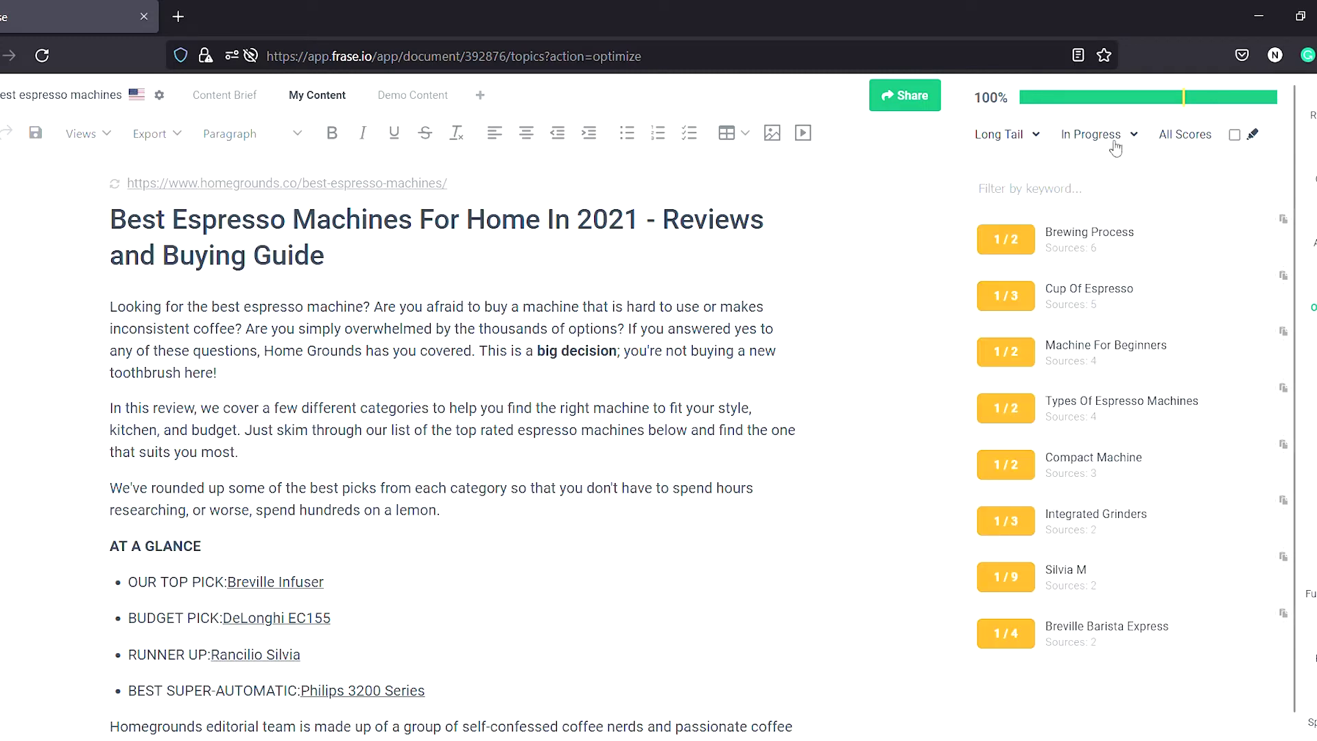
pyautogui.click(1116, 144)
pyautogui.click(1096, 237)
pyautogui.click(1102, 144)
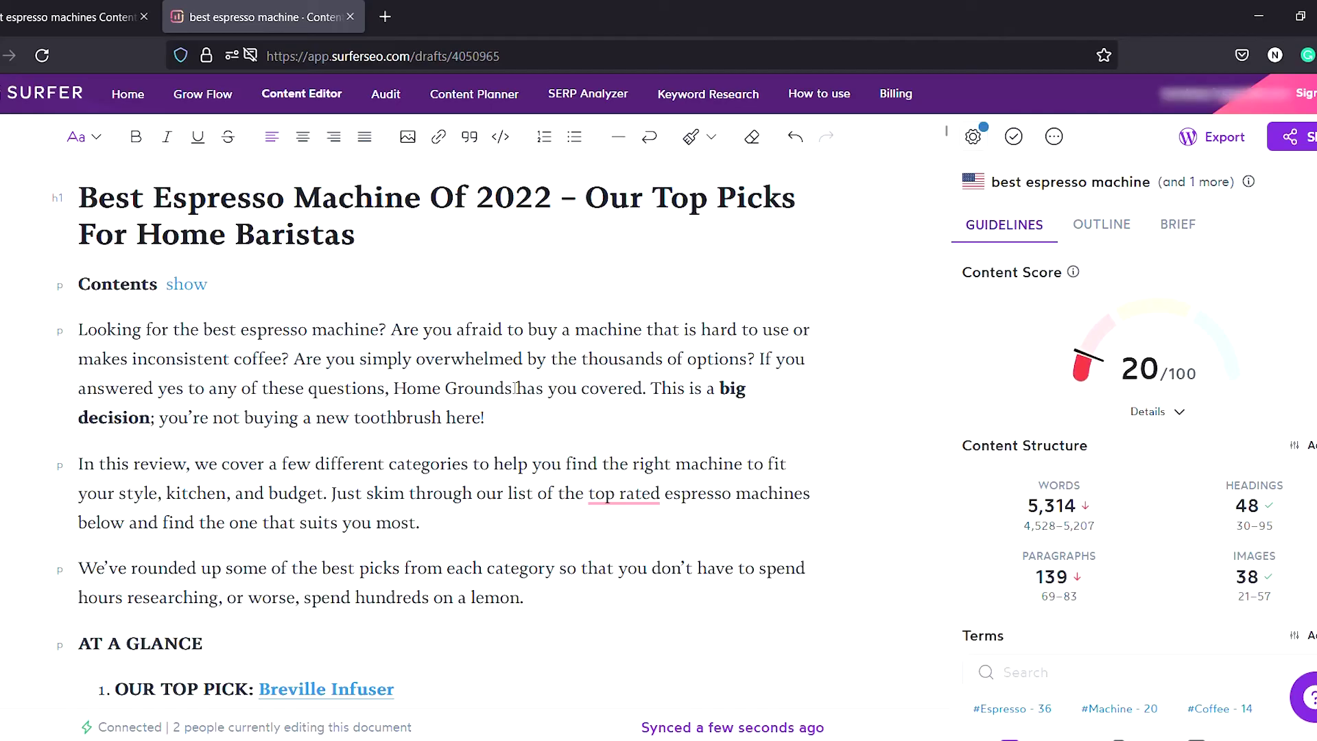
pyautogui.scroll(-6, 411, 501)
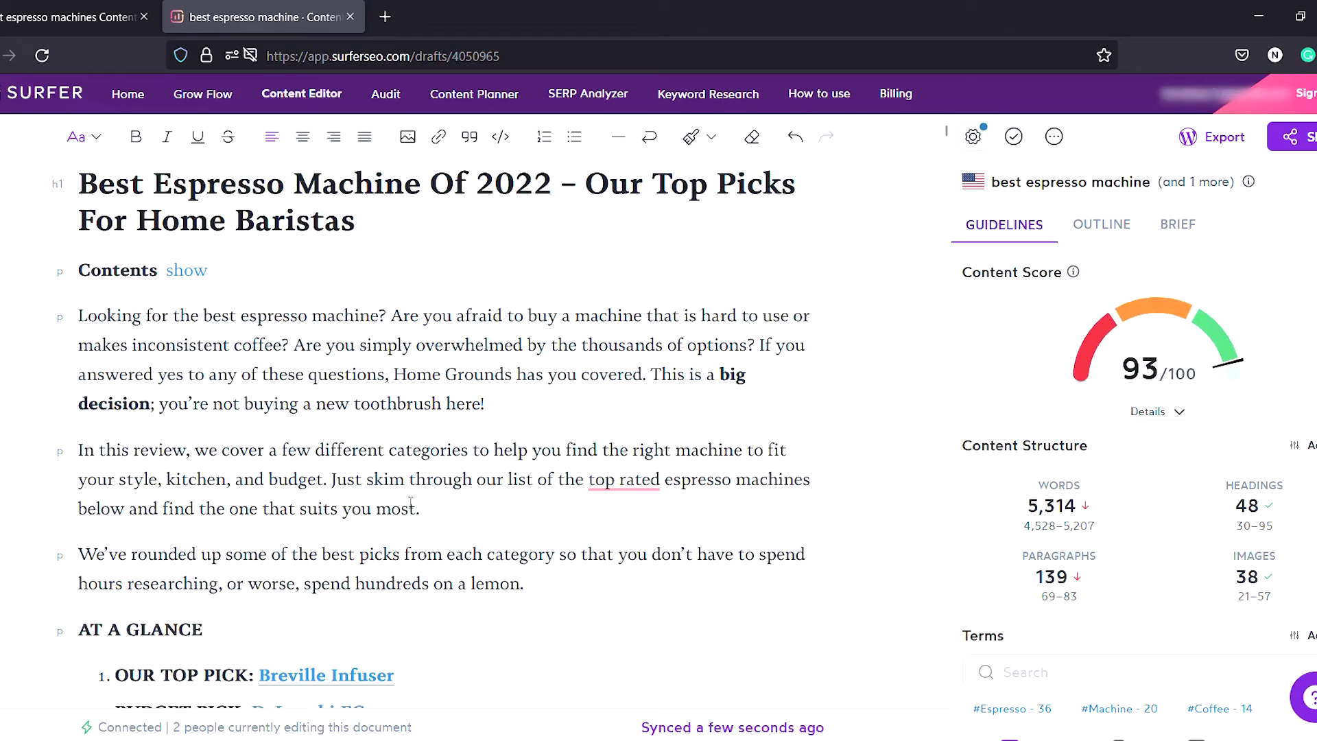
pyautogui.scroll(6, 411, 501)
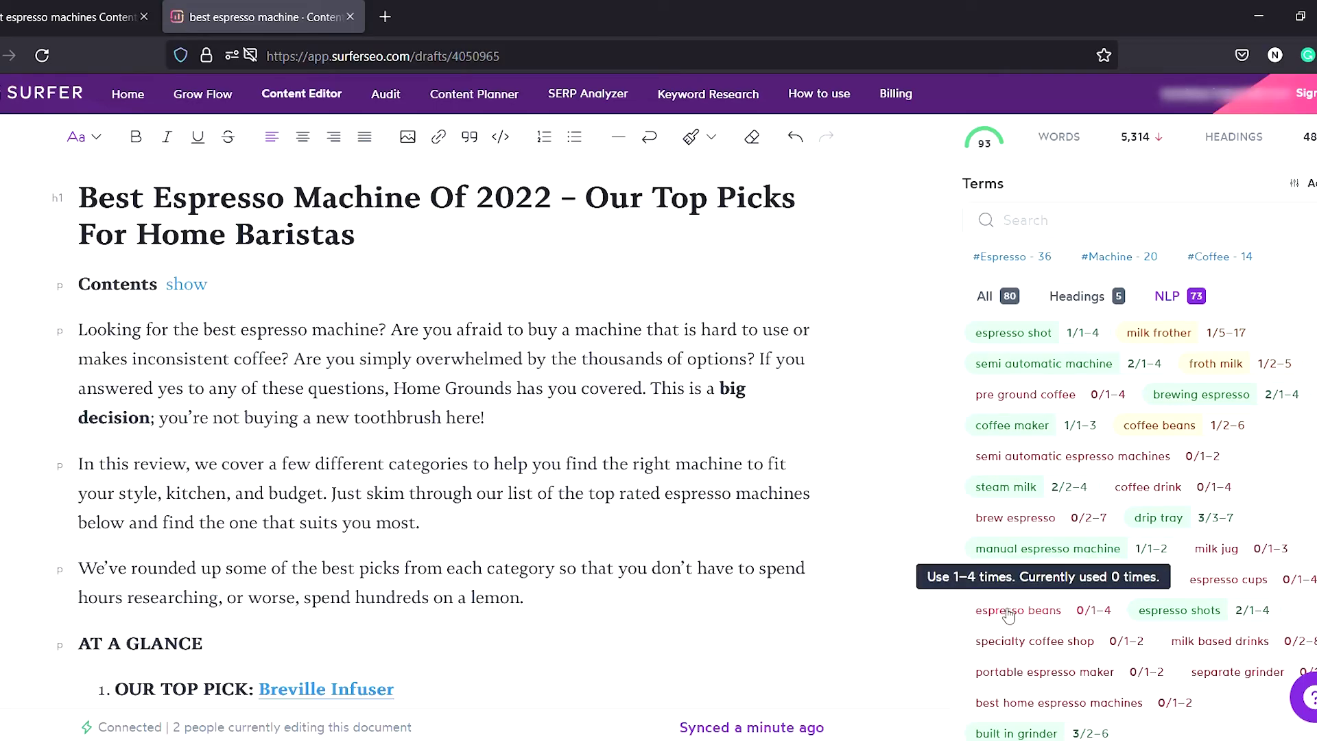
pyautogui.moveTo(1109, 556)
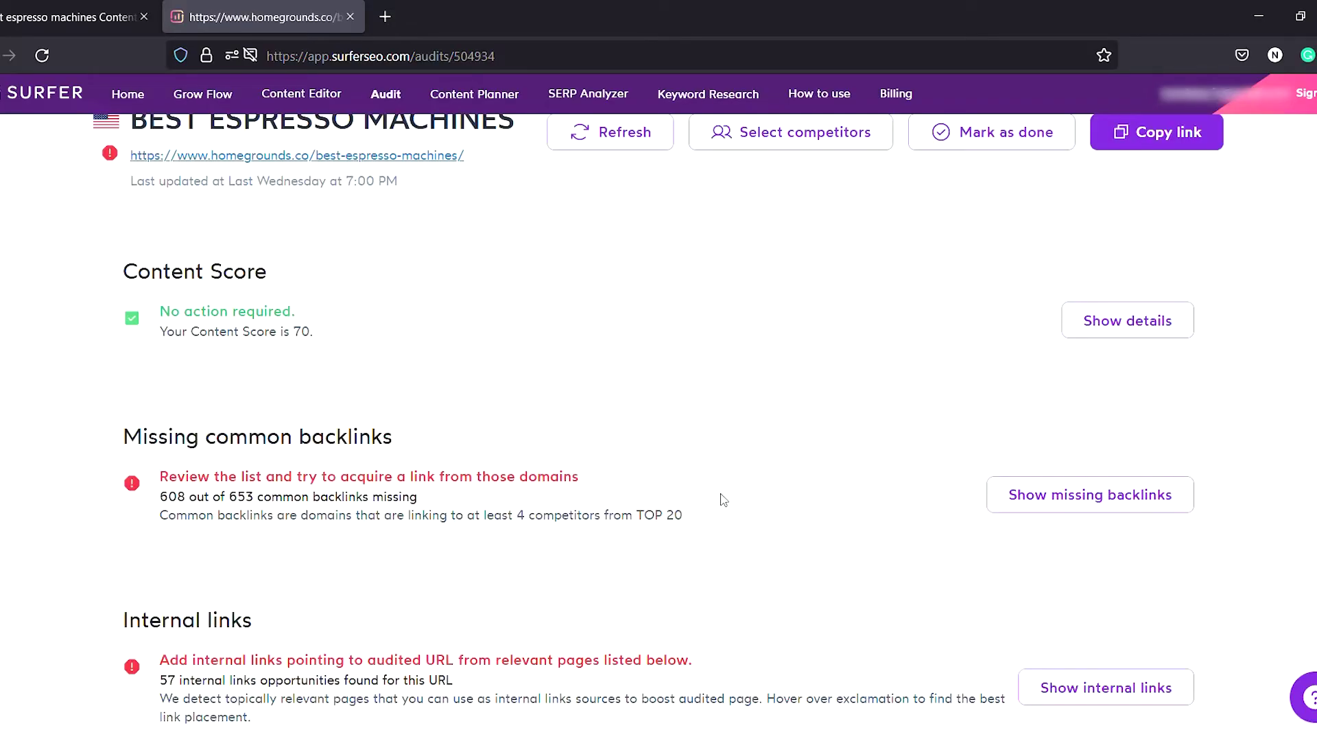
# - Scroll through the Home Grounds audit's missing common backlinks (949 of 1000) and internal links sections
pyautogui.scroll(1, 720, 500)
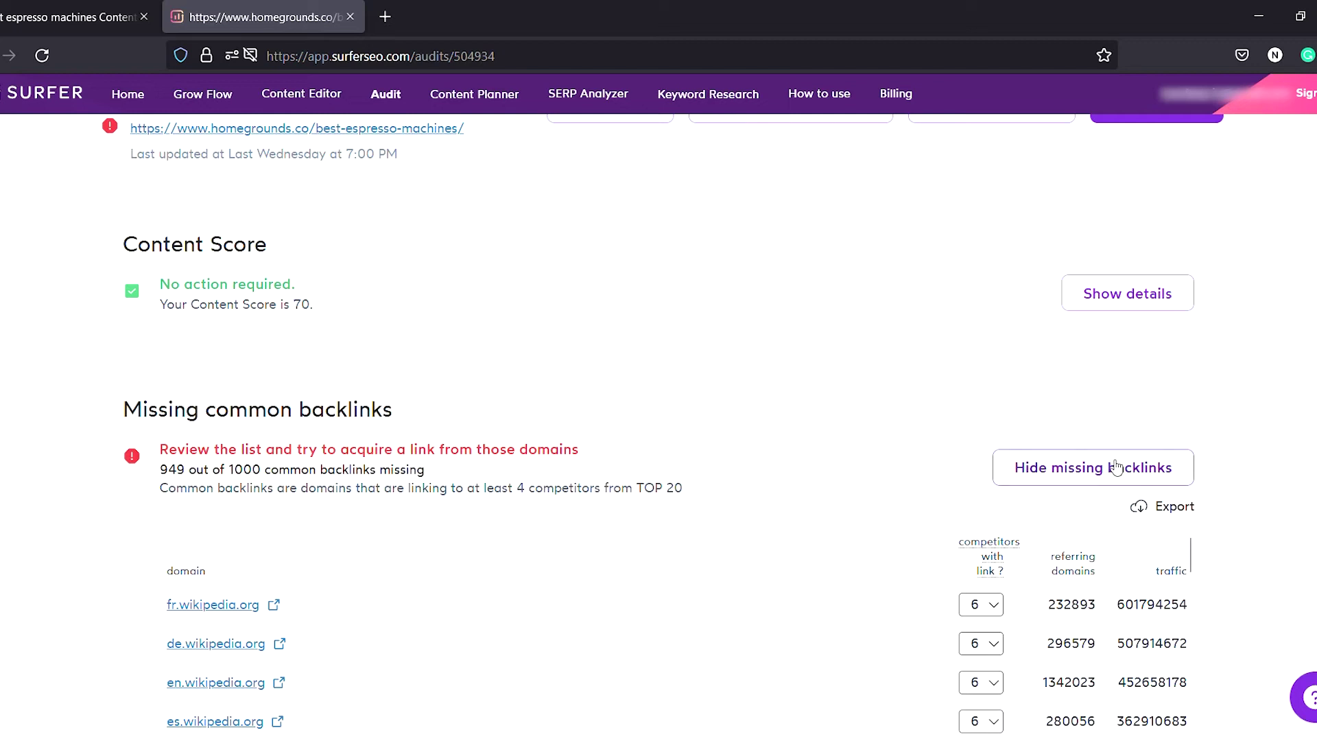
pyautogui.scroll(-7, 835, 468)
pyautogui.scroll(5, 833, 464)
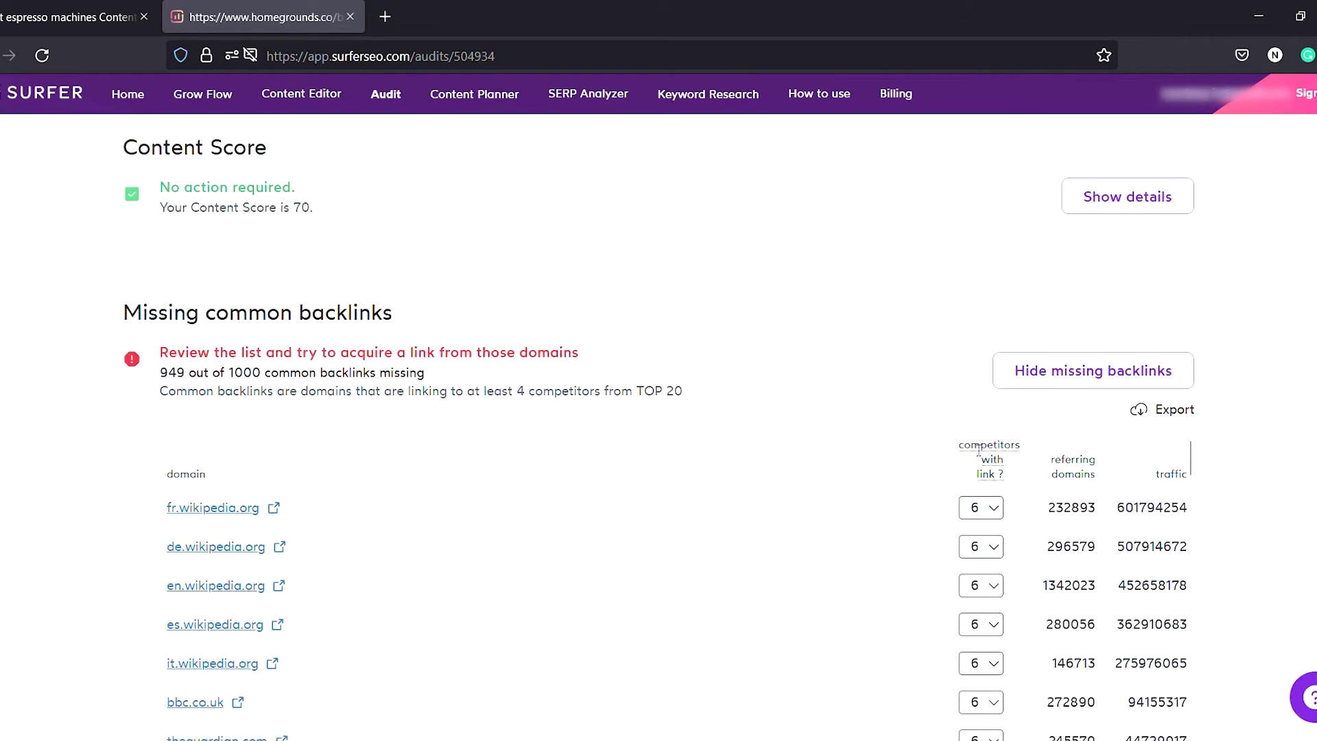
pyautogui.scroll(-5, 1065, 399)
pyautogui.scroll(-5, 788, 462)
pyautogui.scroll(4, 790, 463)
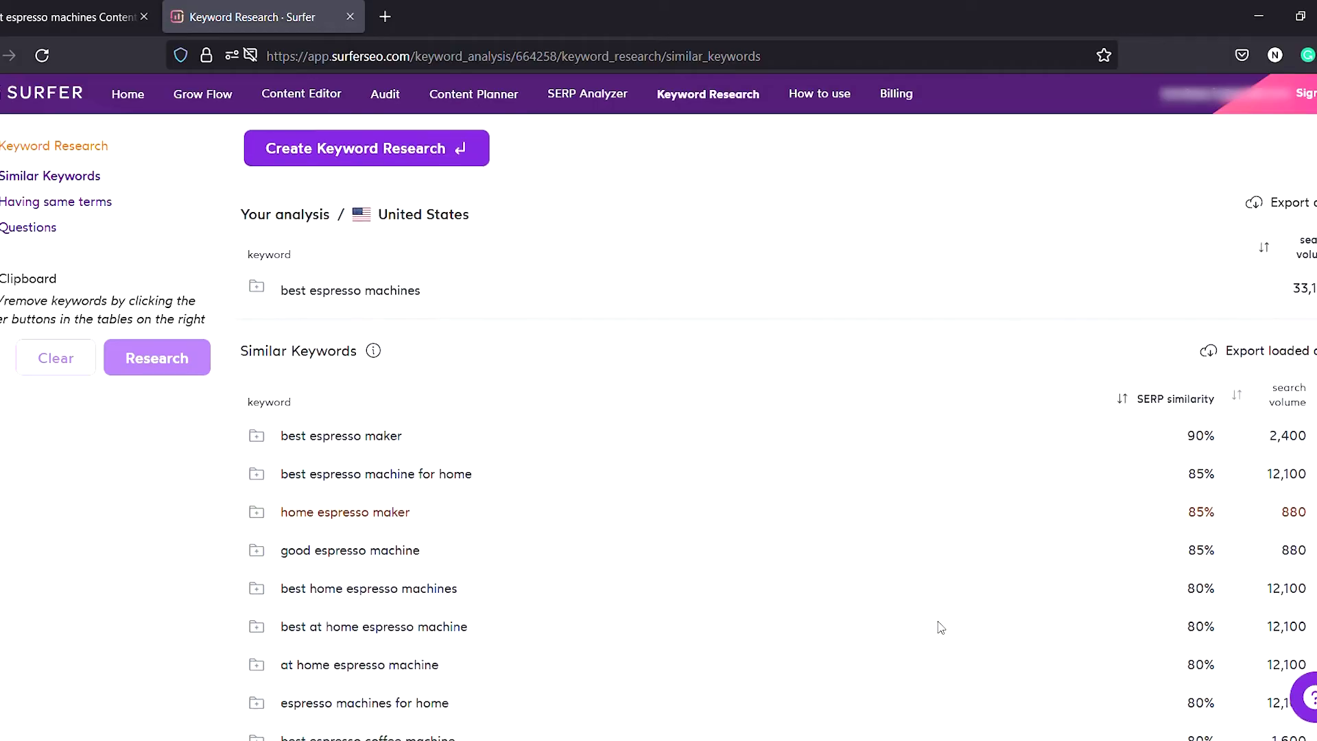
# - Browse the espresso machine keyword suggestions under Having same terms, then the Questions list
pyautogui.scroll(-4, 940, 627)
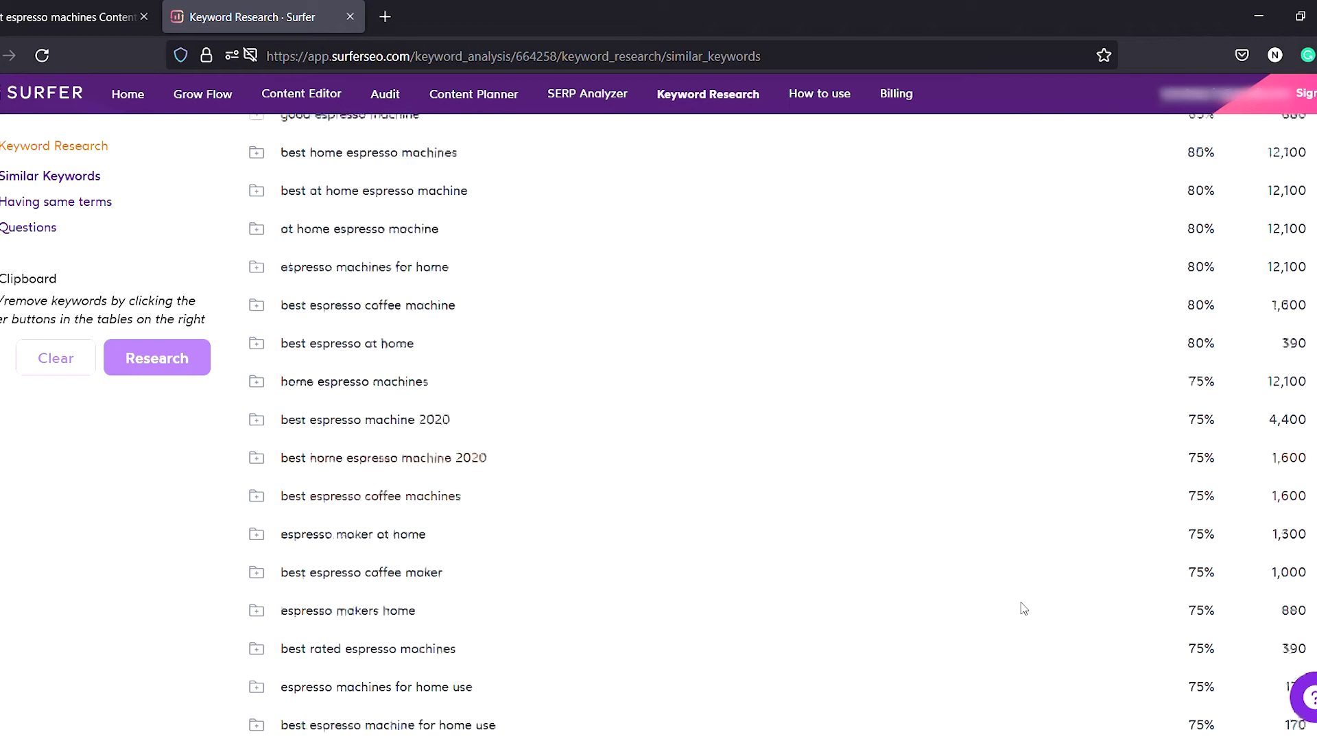
pyautogui.click(56, 202)
pyautogui.scroll(-2, 311, 417)
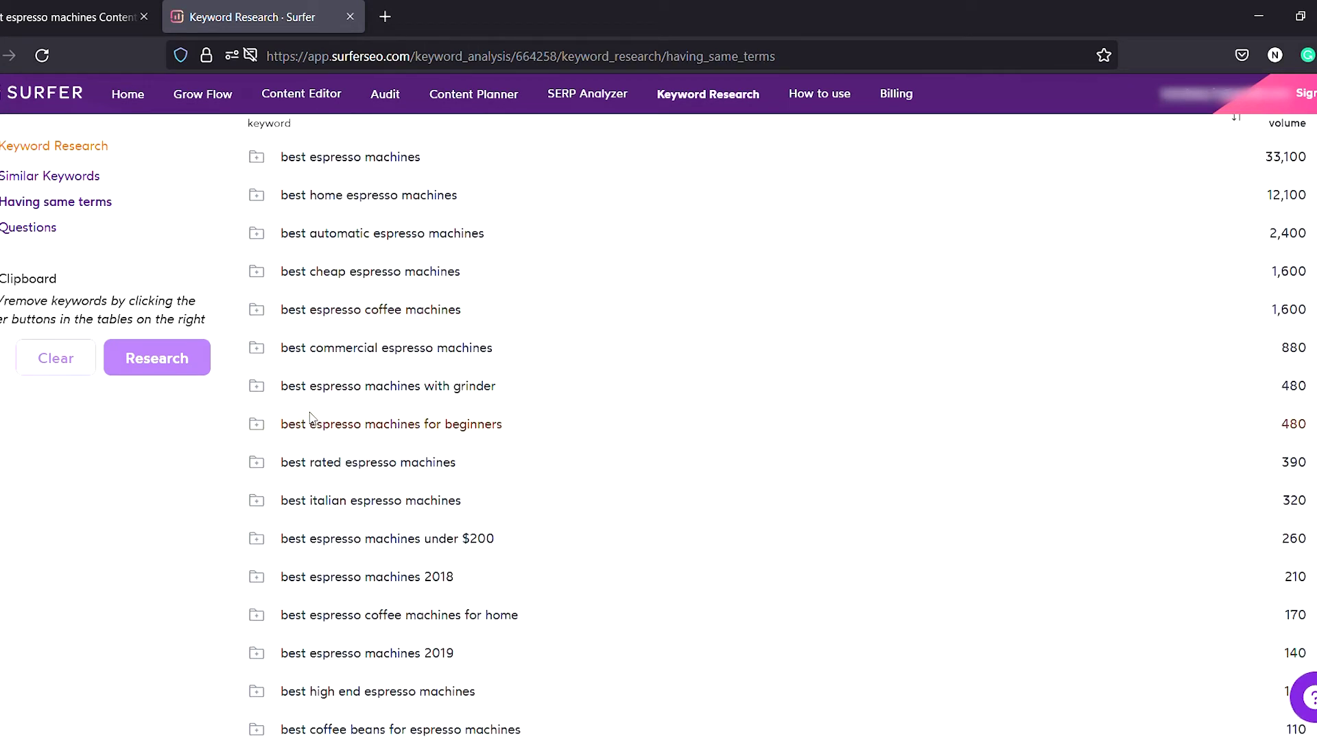
pyautogui.click(36, 230)
pyautogui.scroll(-10, 590, 480)
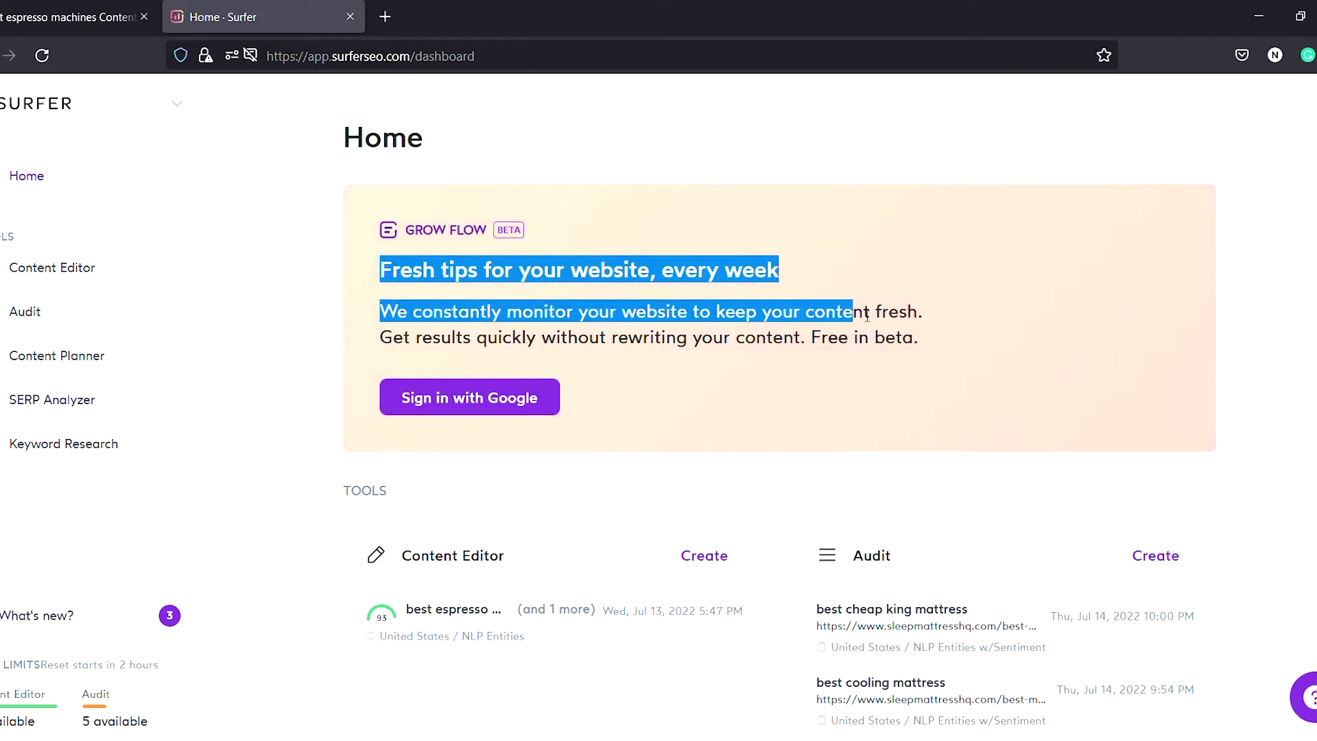
# - Highlight the Grow Flow description, then scroll the best espresso machines SERP Analyzer to its search results
pyautogui.moveTo(868, 316); pyautogui.dragTo(922, 336)
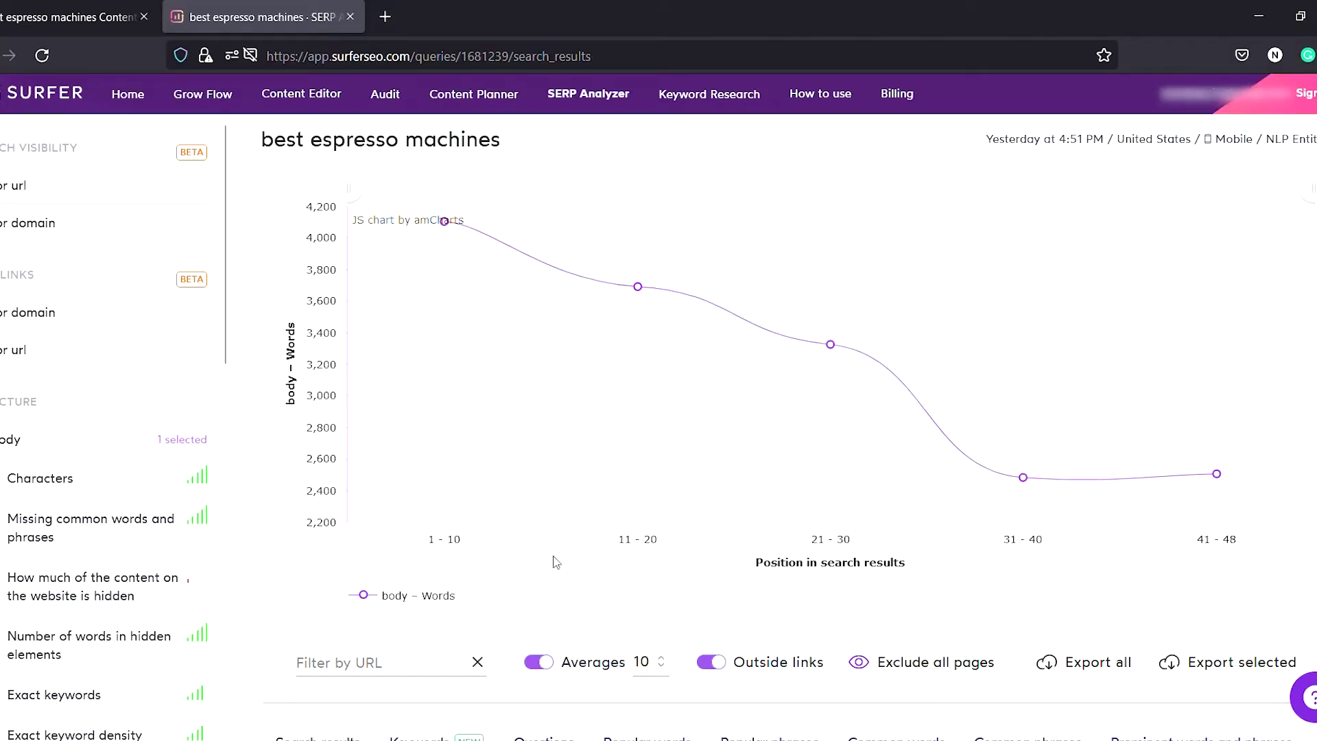
pyautogui.scroll(-2, 731, 437)
pyautogui.scroll(-5, 729, 430)
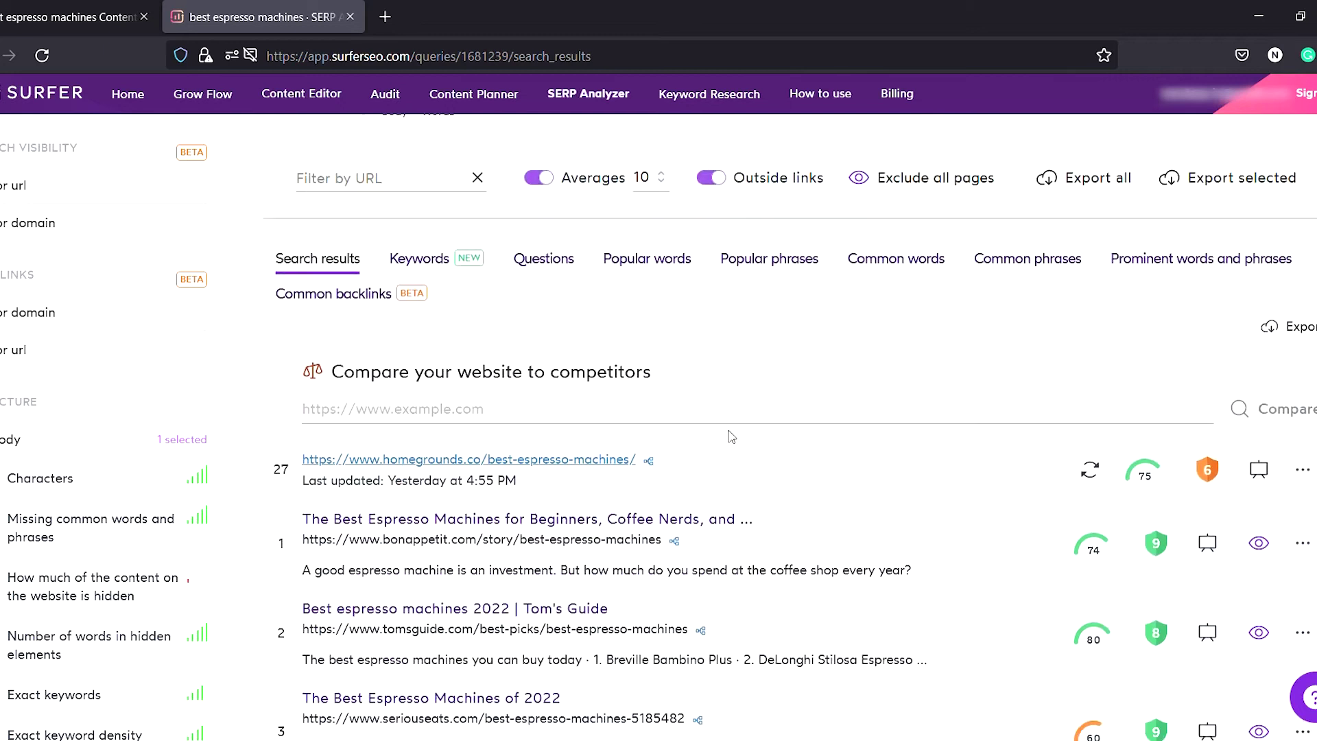
pyautogui.scroll(-1, 729, 431)
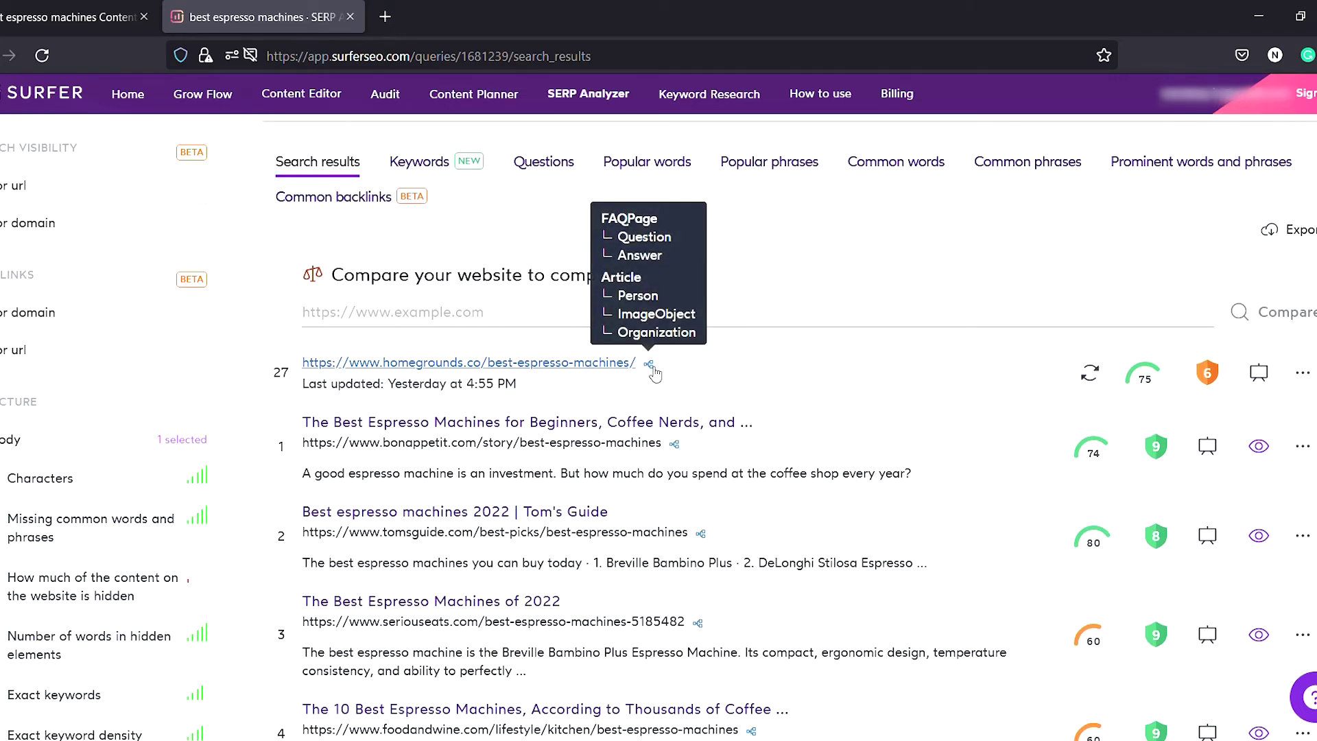
pyautogui.moveTo(1217, 378)
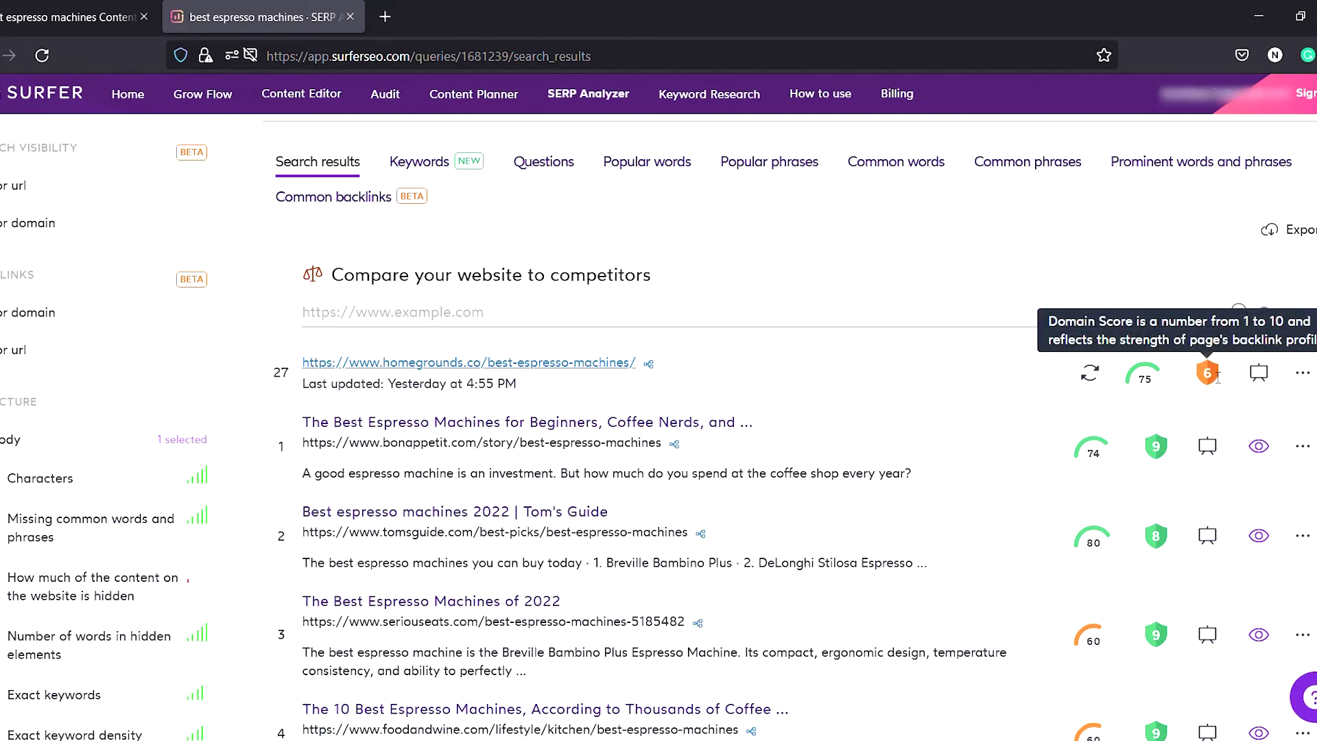